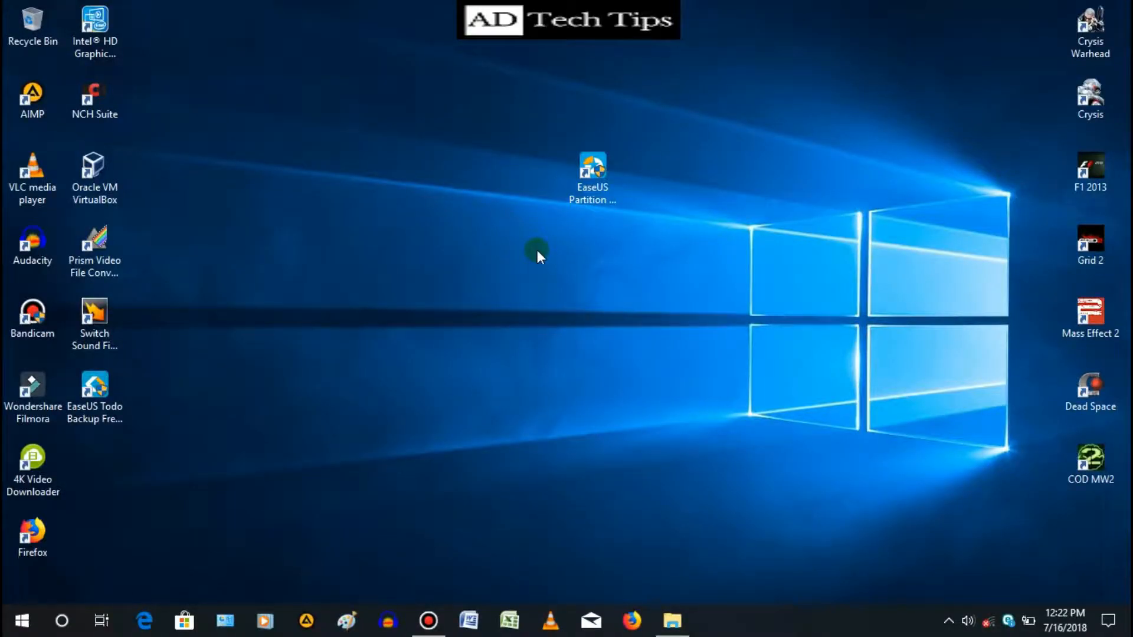
- Open Firefox and search Google for easeus partition master free using the suggested query
mouse_move(637, 626)
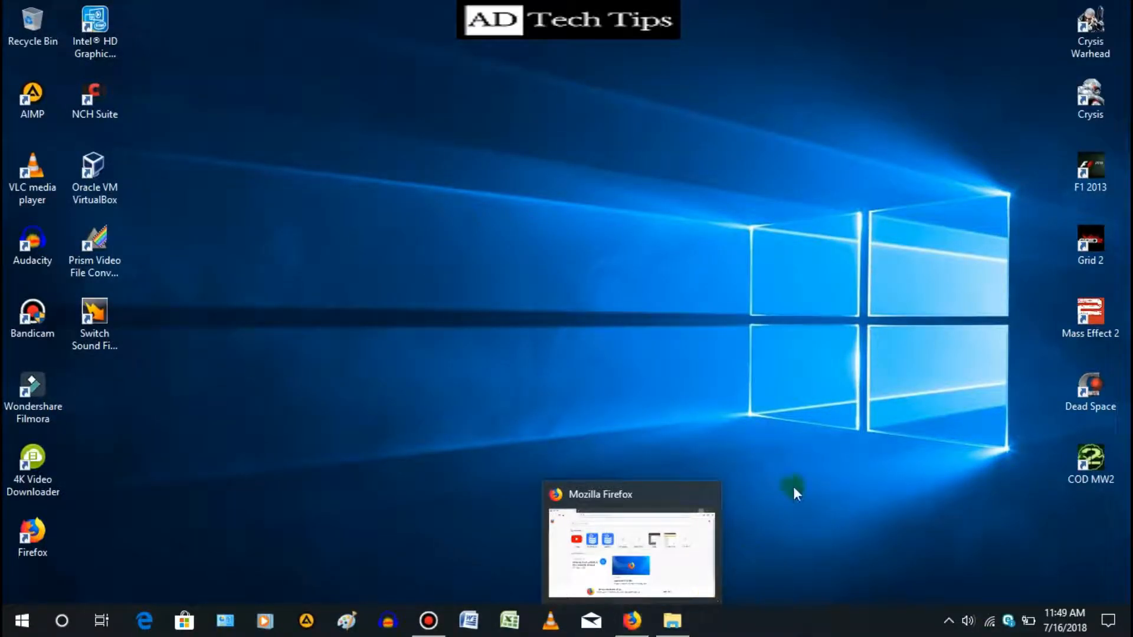
click(628, 624)
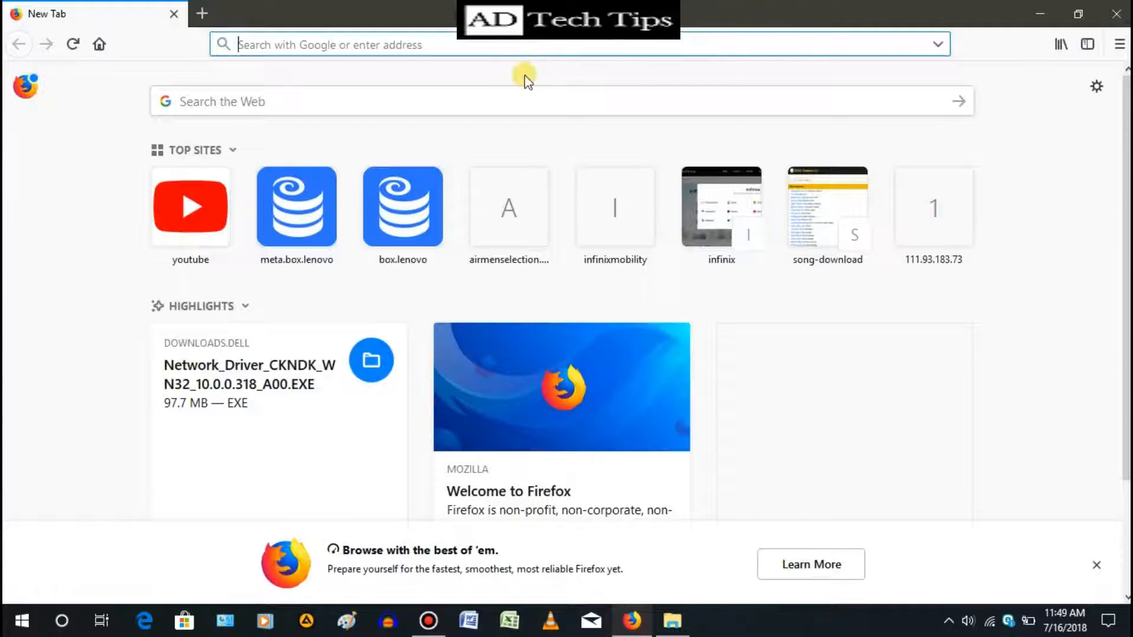
text(ease)
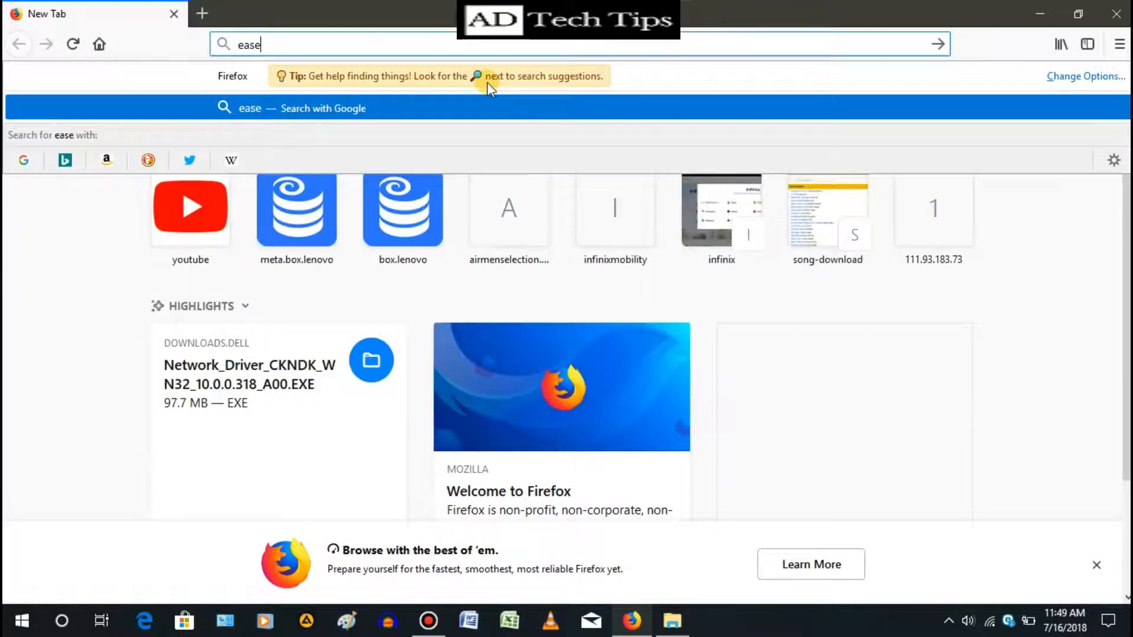
text(us part)
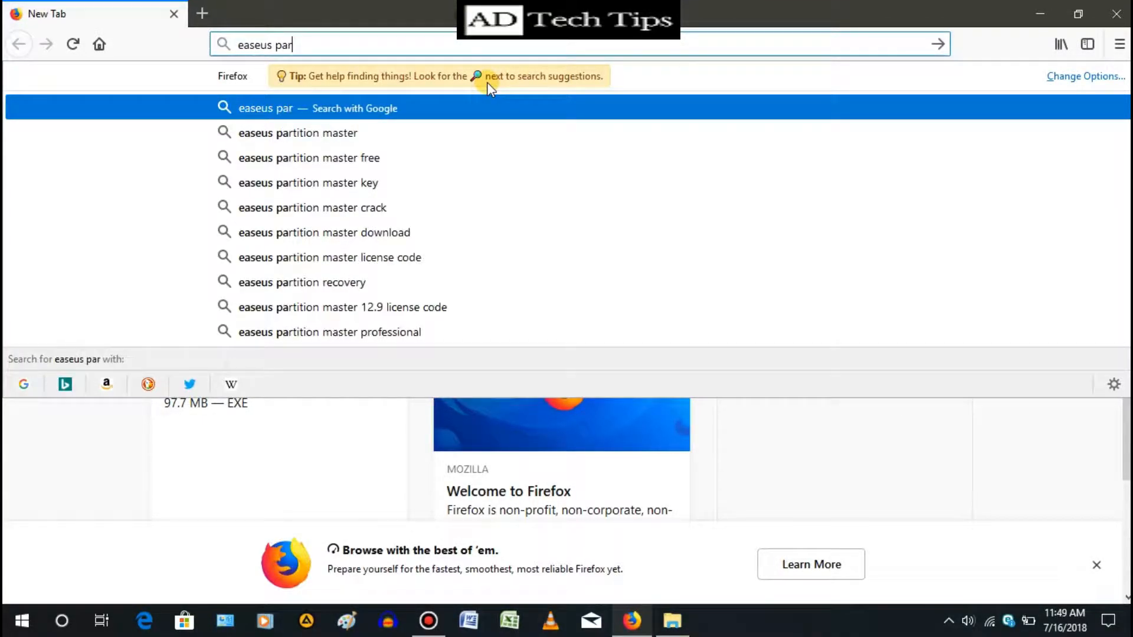
key(Down)
key(Down)
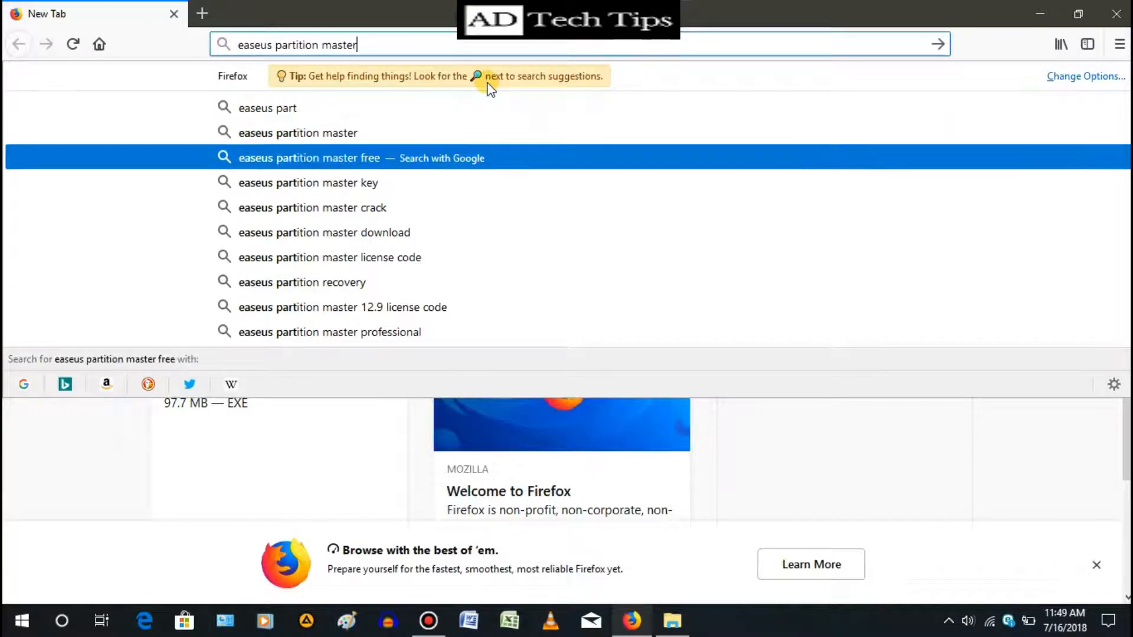
key(Return)
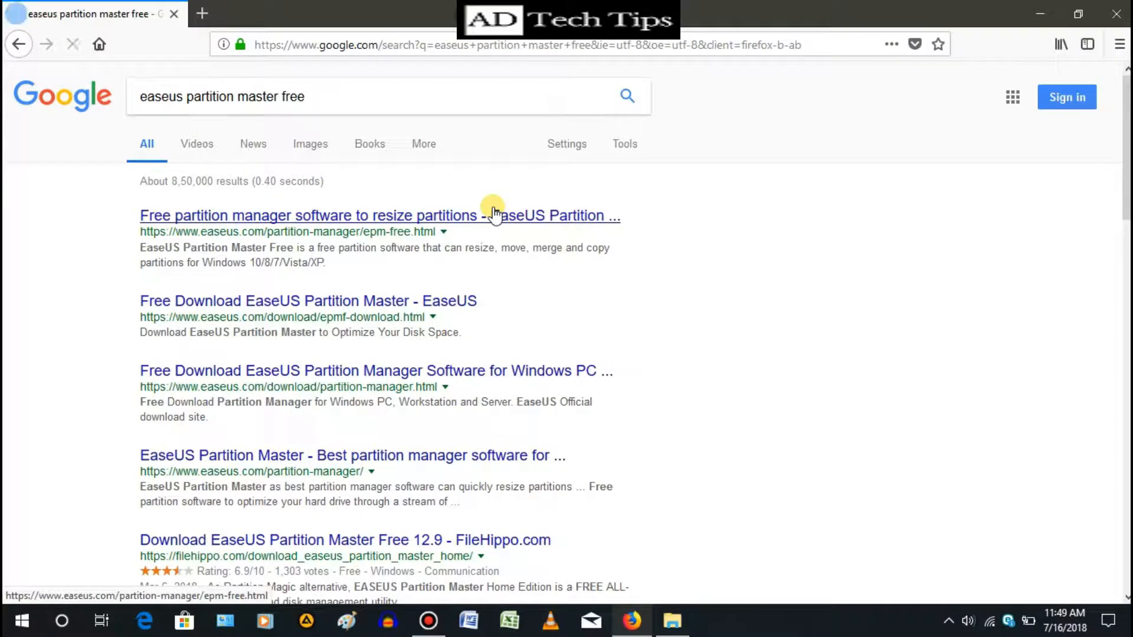
- Open the FileHippo result for EaseUS Partition Master Free 12.9 and start downloading the latest version
scroll(513, 248, down, 3)
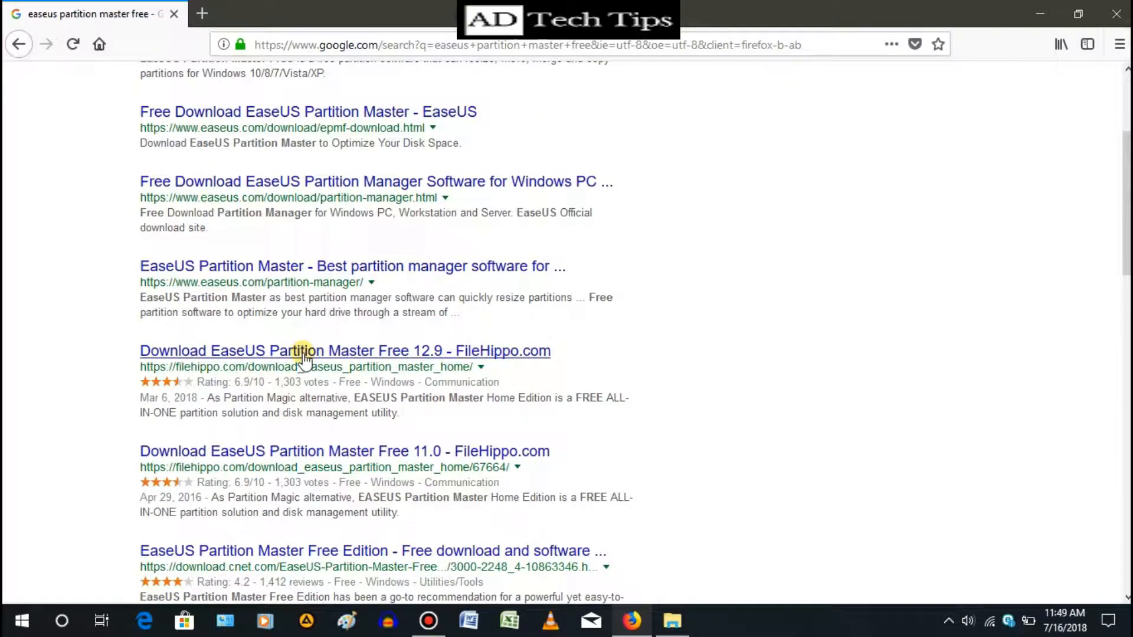
click(303, 352)
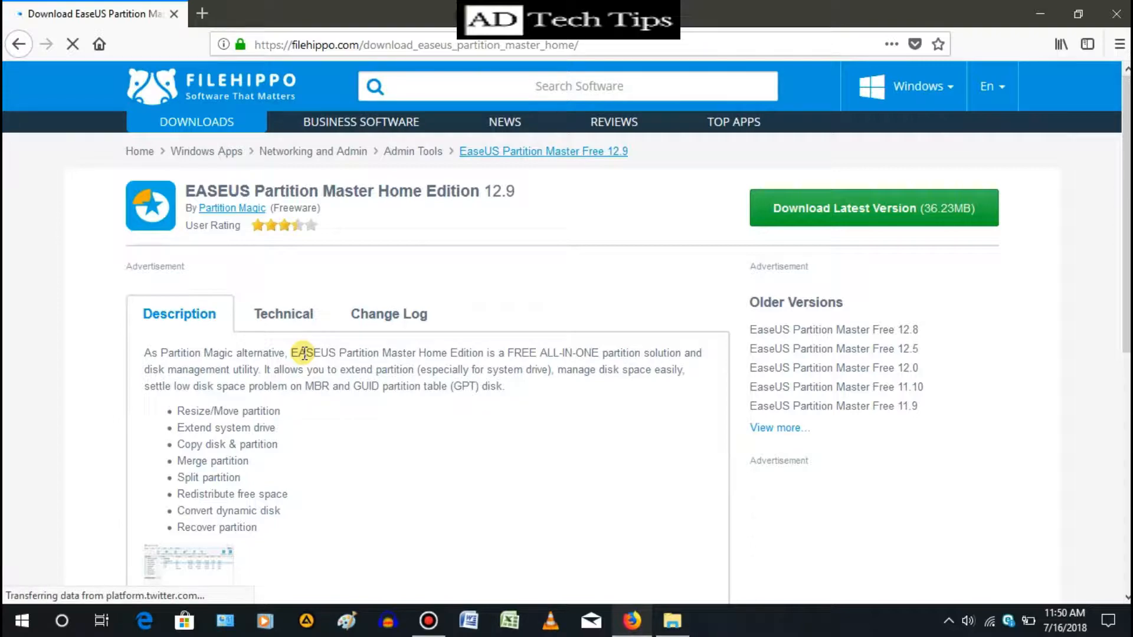
click(865, 209)
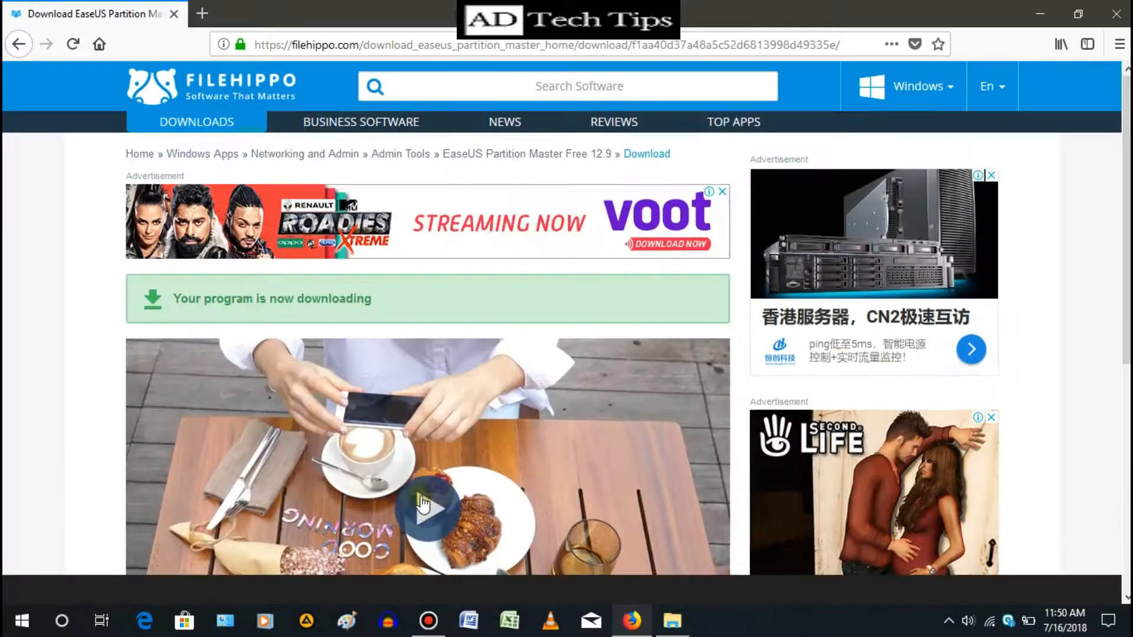
- Accept the FileHippo cookie notice at the bottom of the download page
scroll(420, 503, down, 6)
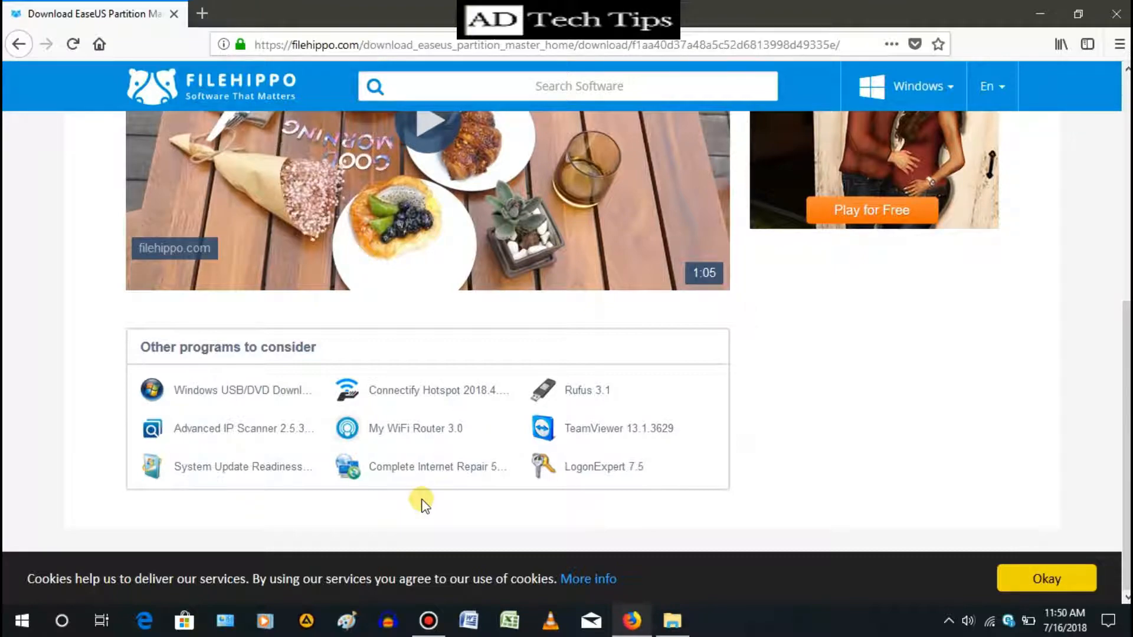
click(1089, 581)
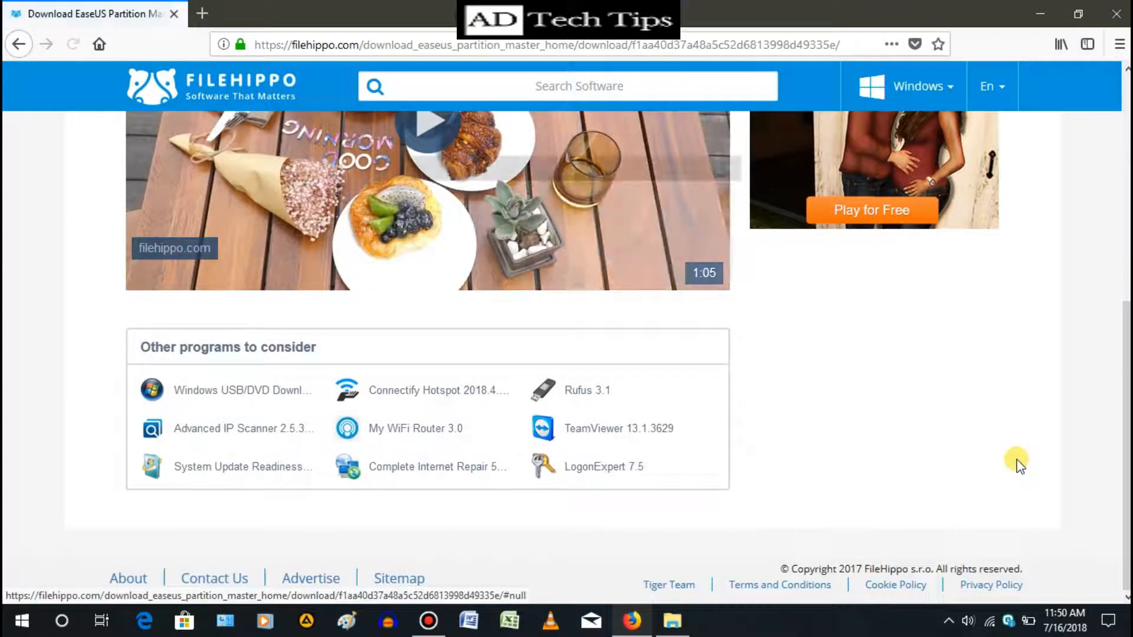
click(633, 298)
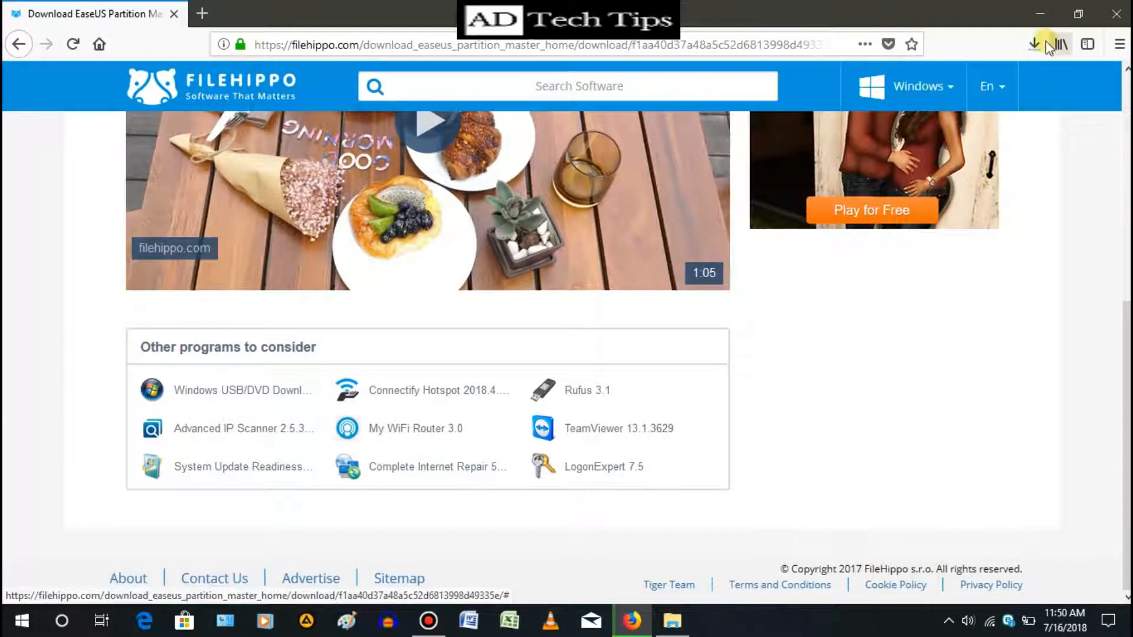
- Open the downloaded epm.exe installer from the browser's download list and minimize the browser
click(1030, 44)
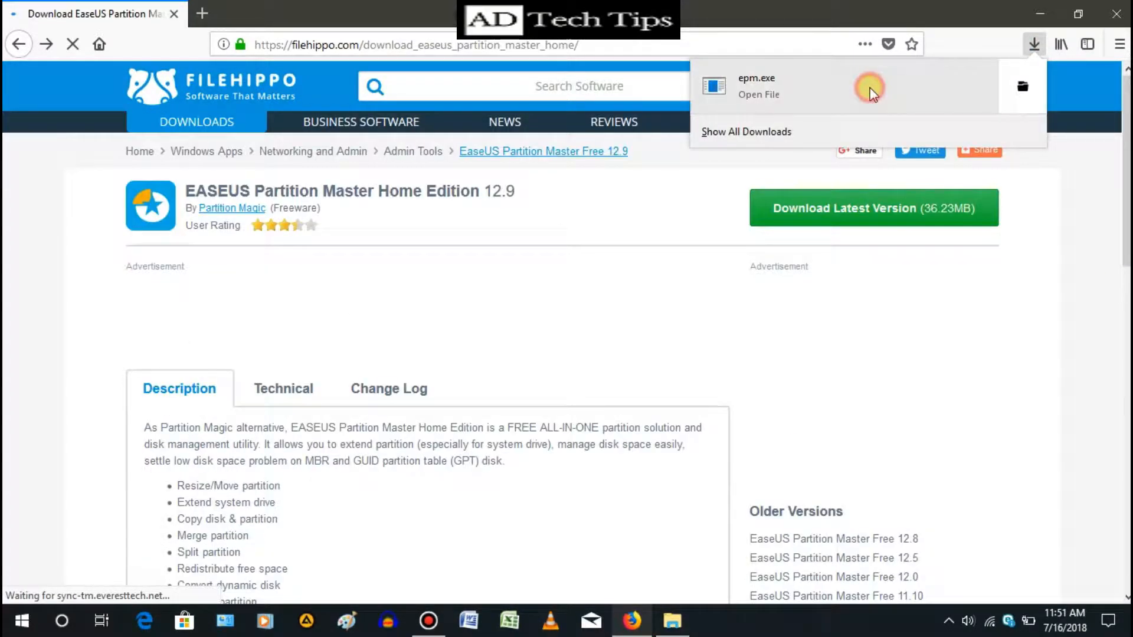
click(870, 90)
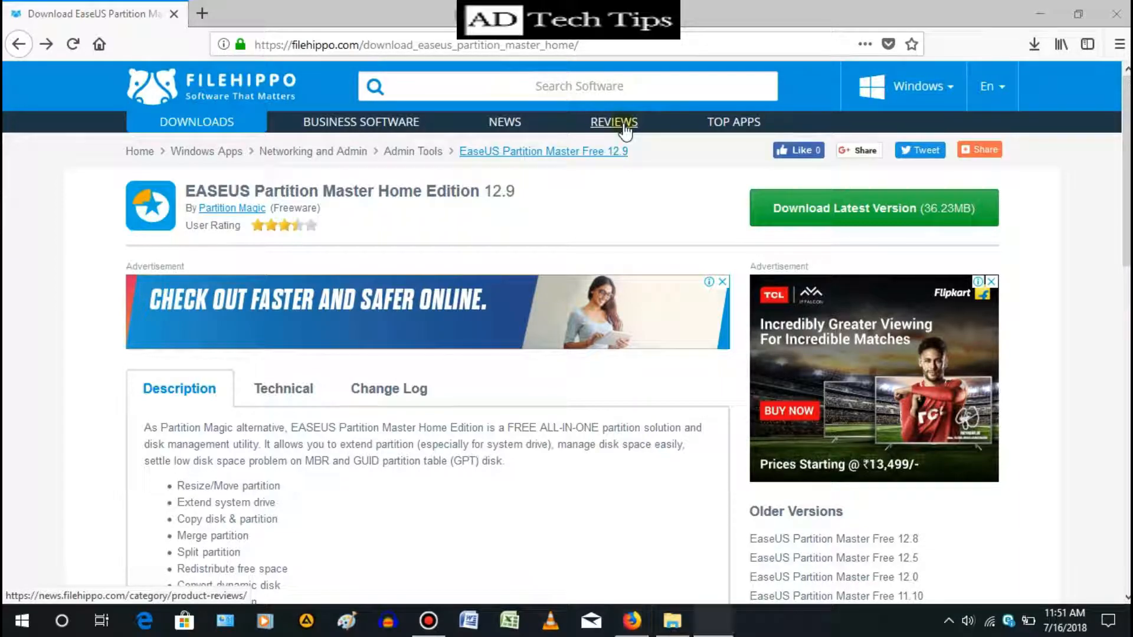
click(592, 347)
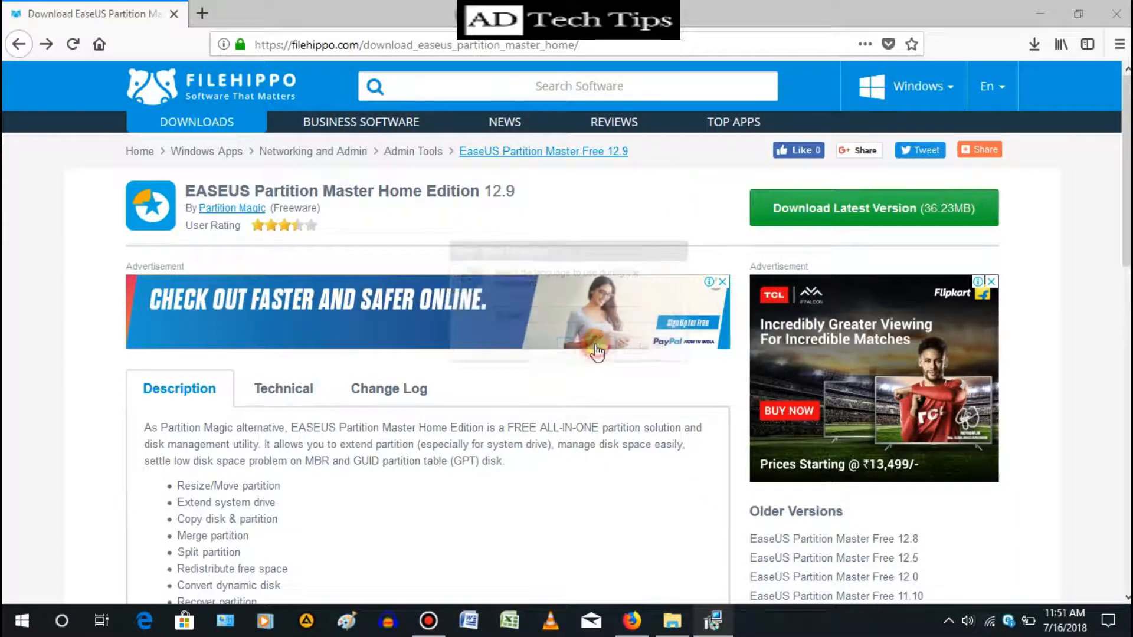
click(1043, 9)
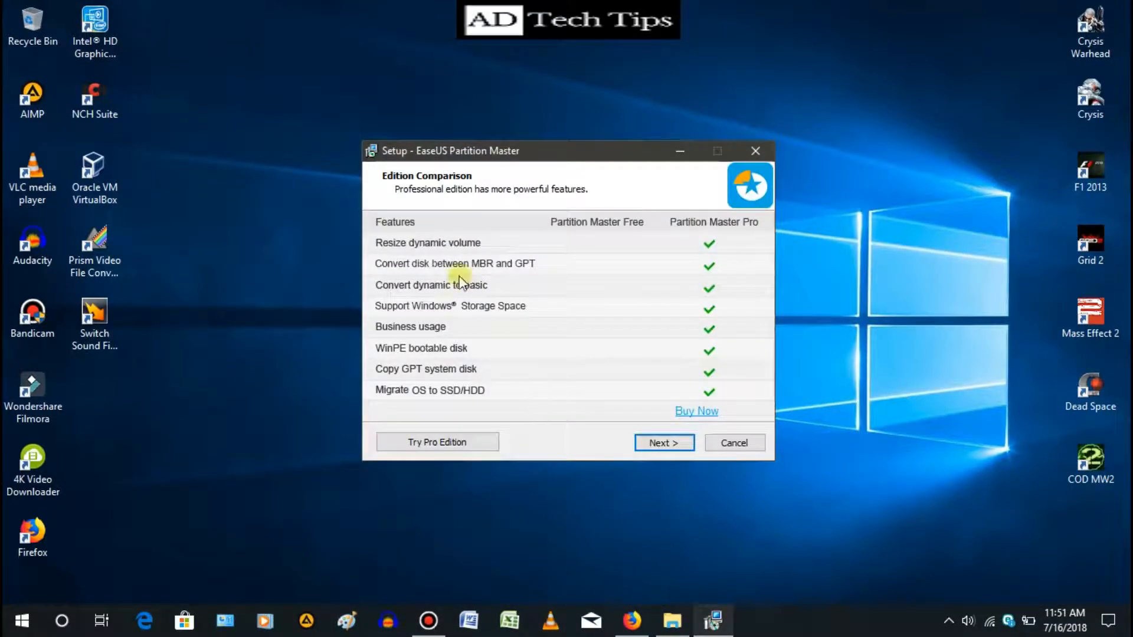
- Continue past the edition comparison page and accept the license agreement
click(658, 443)
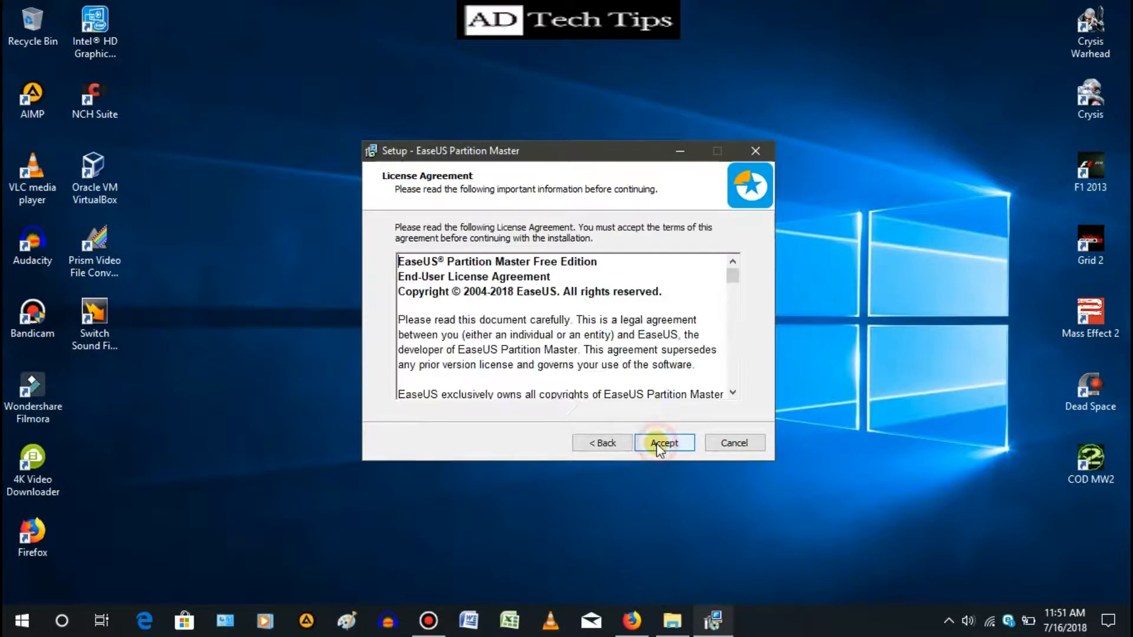
click(657, 447)
click(658, 443)
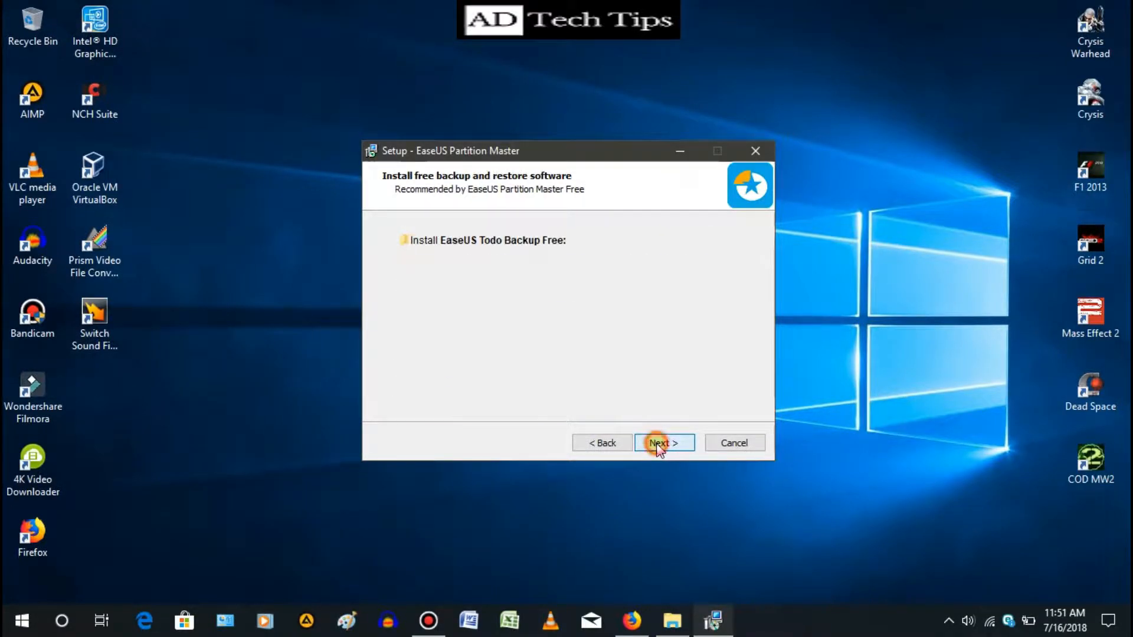
- Continue past the EaseUS Todo Backup offer and the empty newsletter page
click(658, 443)
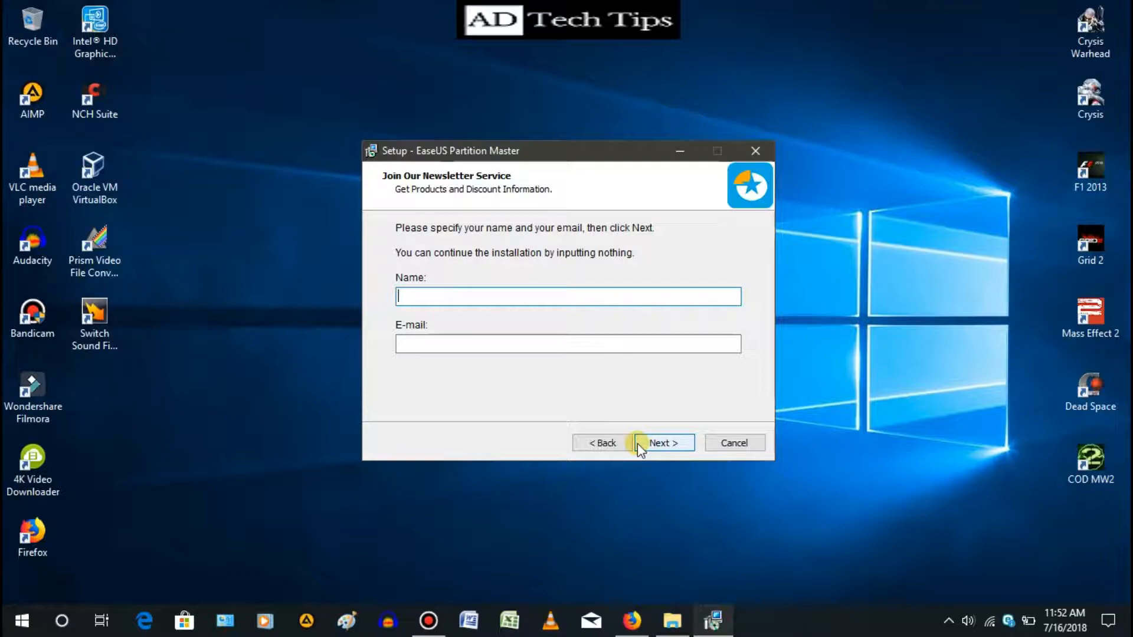
click(638, 443)
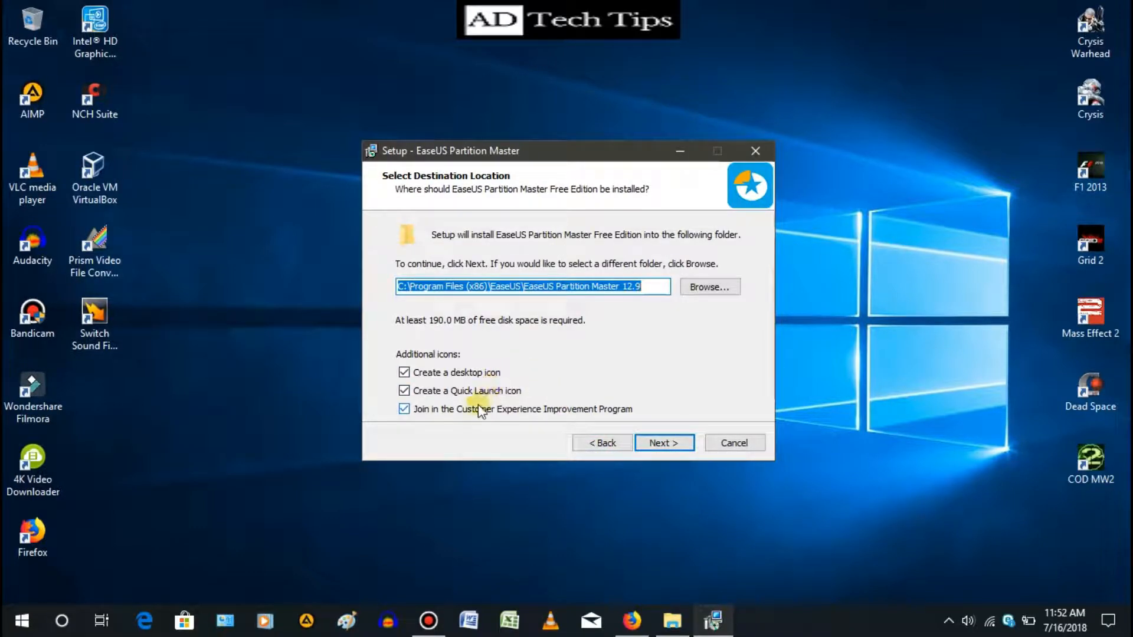
- Untick joining the Customer Experience Improvement Program and continue with the default destination folder
click(404, 409)
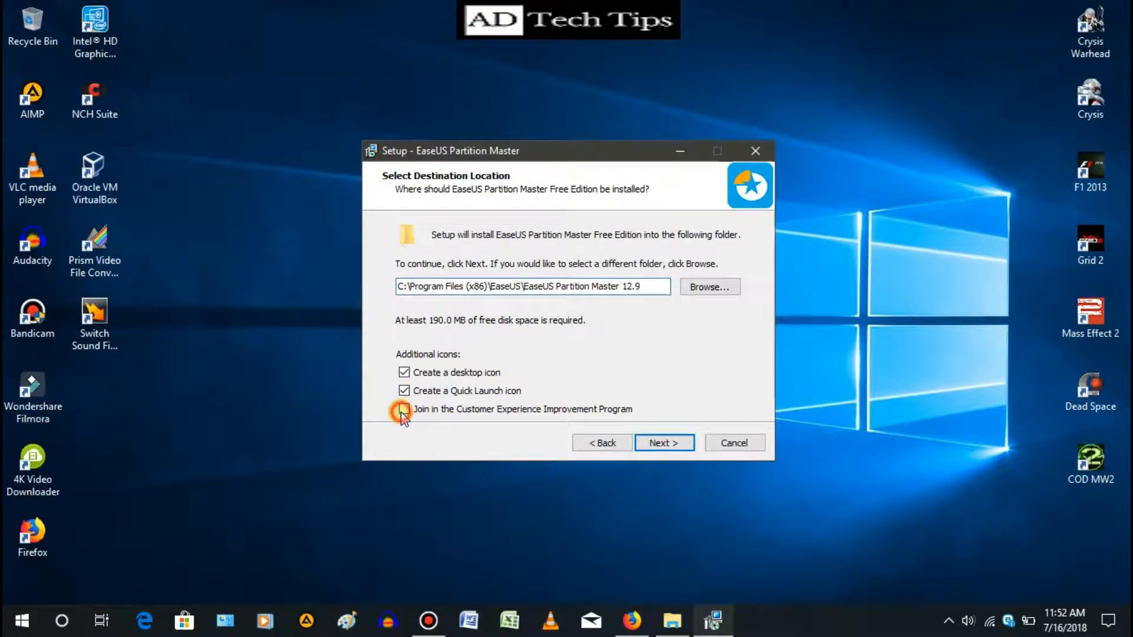
click(655, 443)
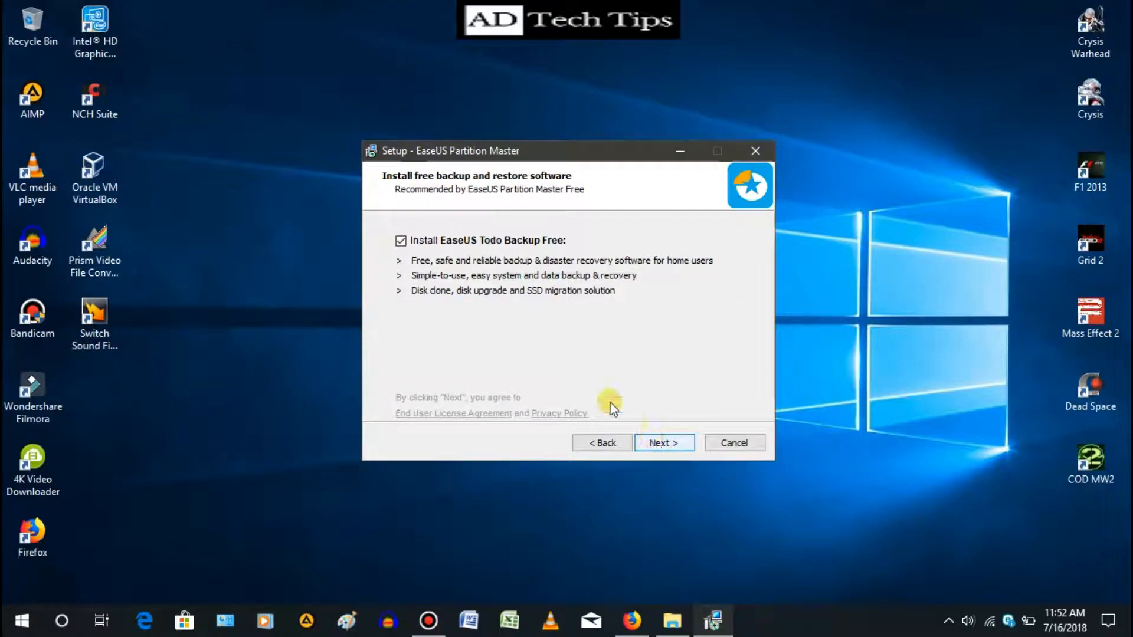
- Continue past the Todo Backup page, fill in your name and e-mail address for the newsletter, and proceed
click(652, 450)
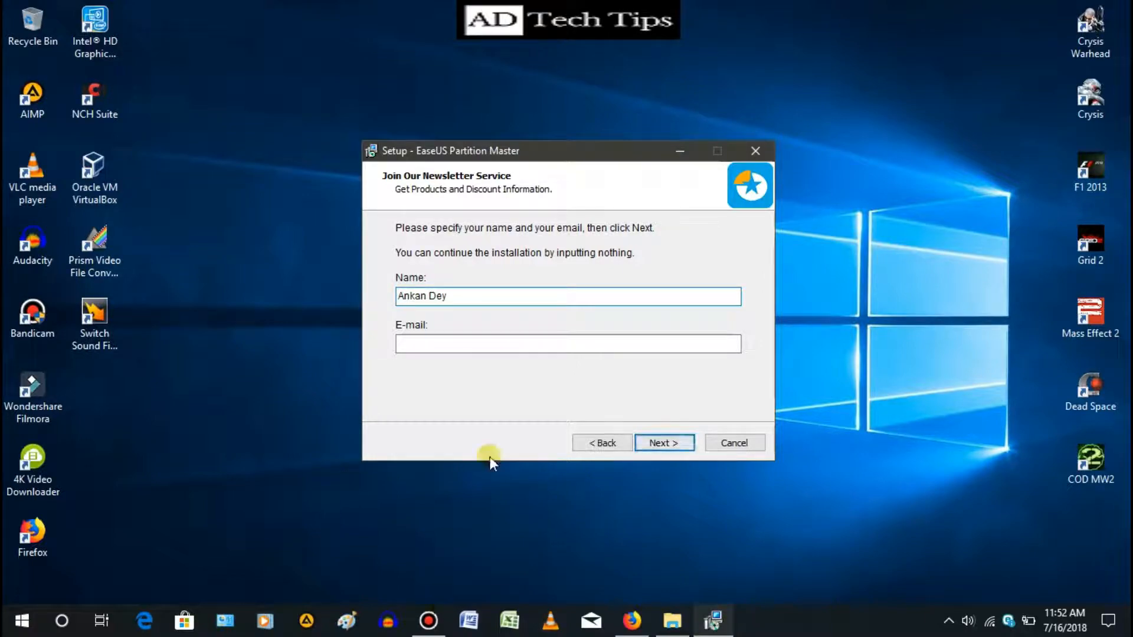
click(523, 349)
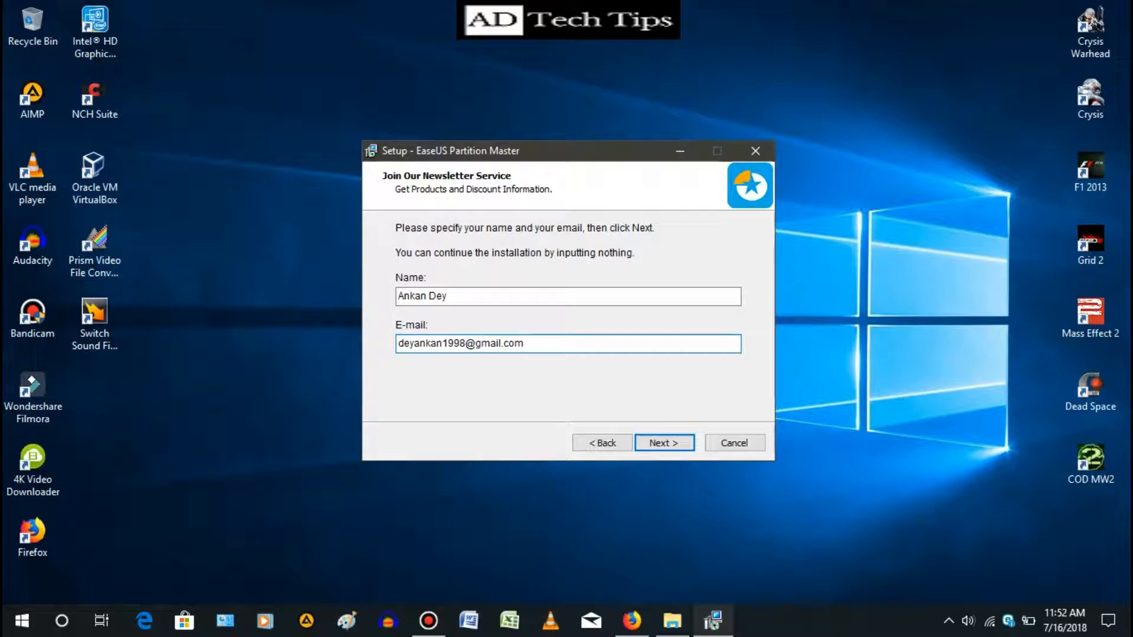
key(Return)
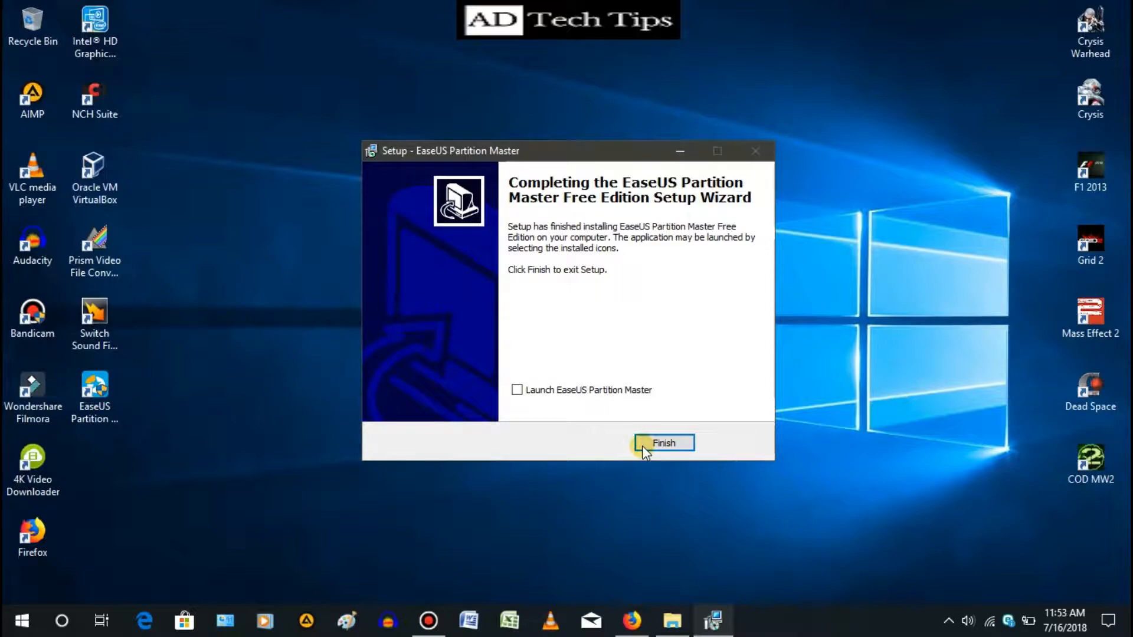
- Finish the setup wizard and open EaseUS Partition Master
click(641, 445)
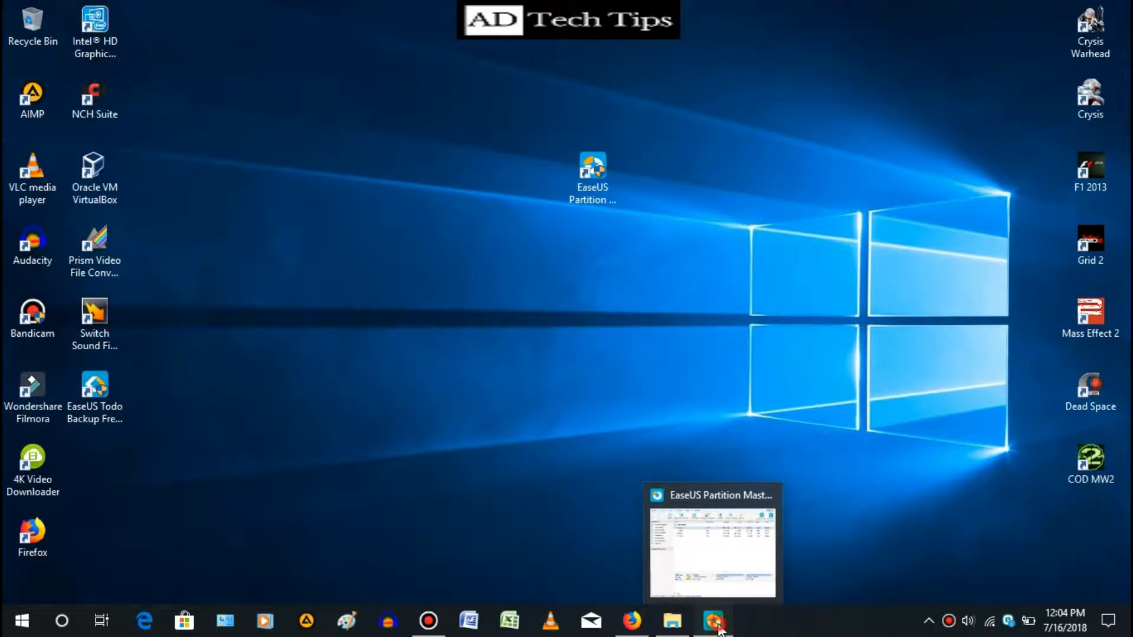
click(713, 621)
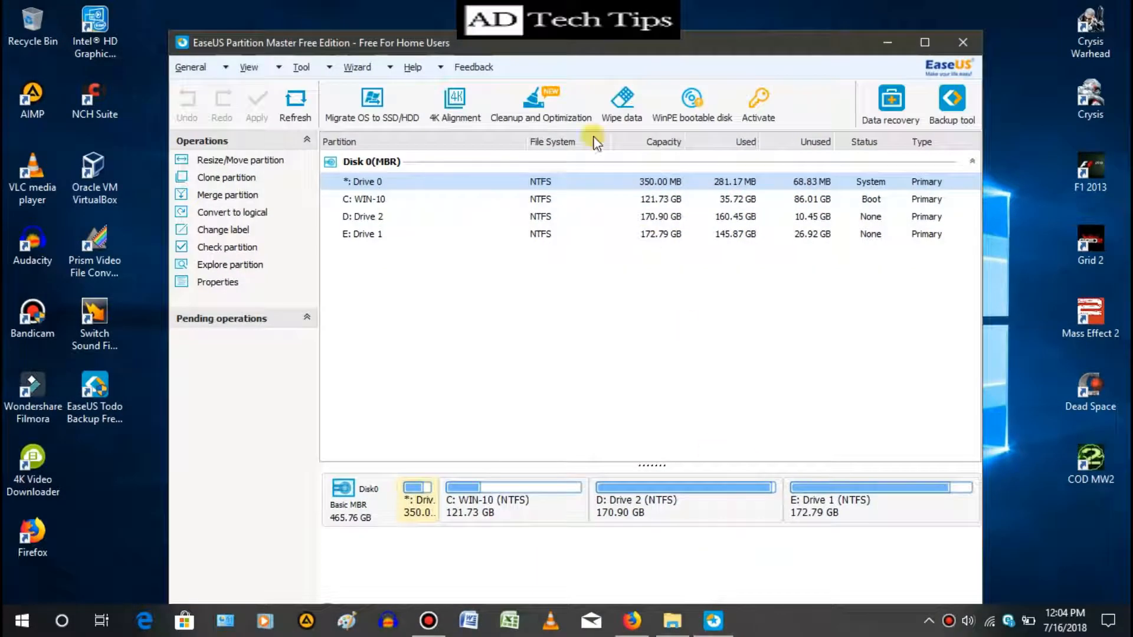
- Maximize the EaseUS Partition Master window
drag(581, 39, 577, 13)
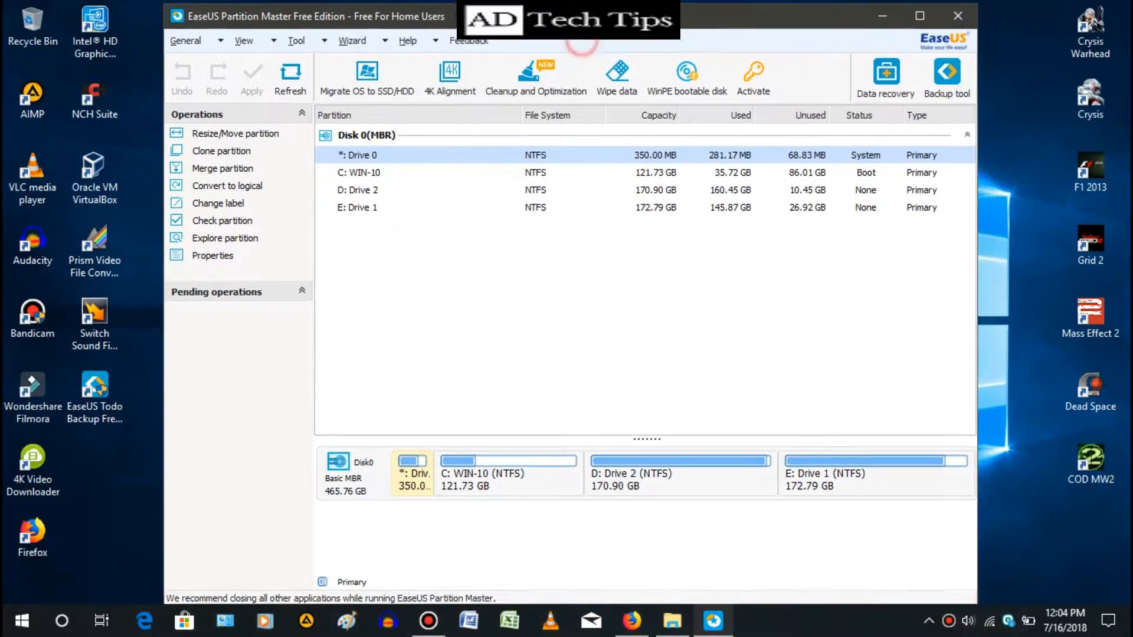
click(927, 16)
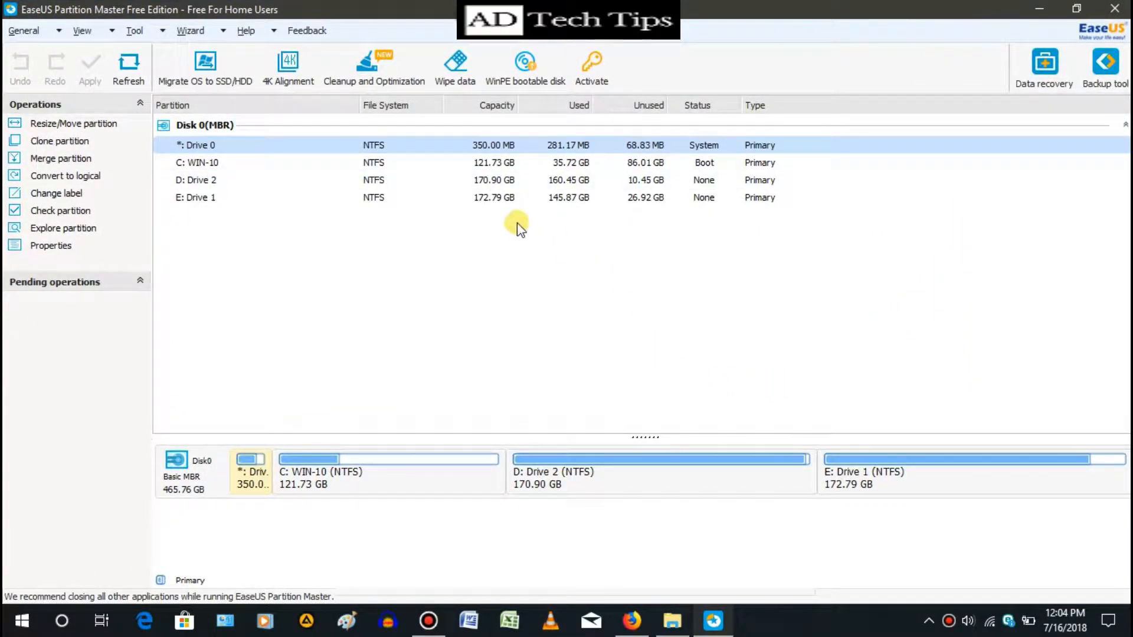
- Resize the C: WIN-10 partition to about 100586 MB, freeing unallocated space after it
click(648, 160)
click(647, 180)
click(642, 166)
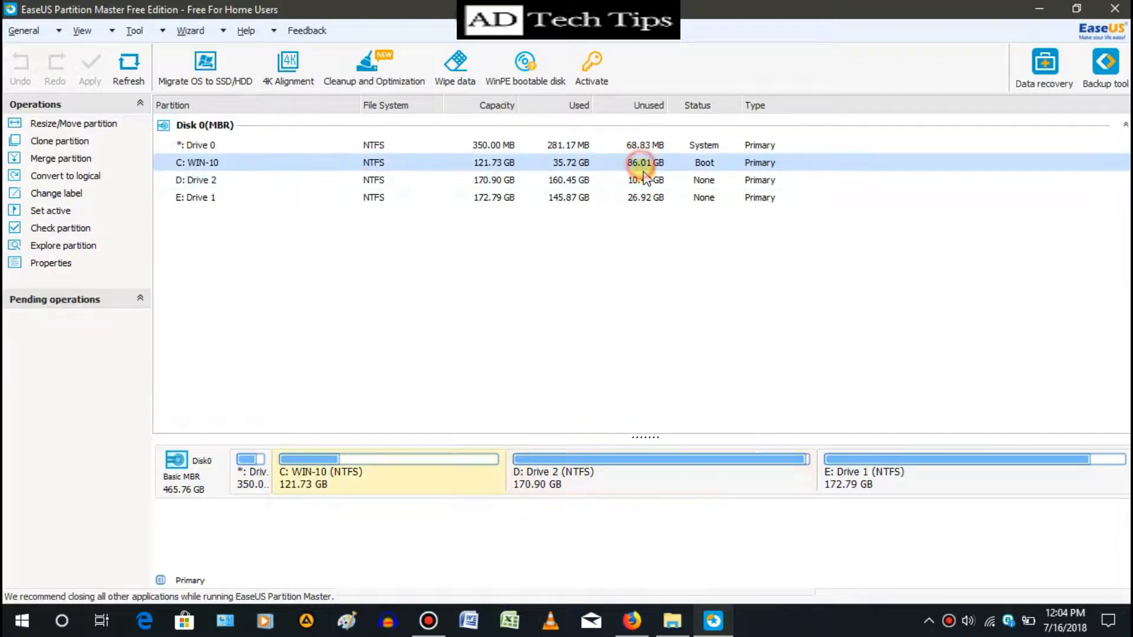
click(647, 180)
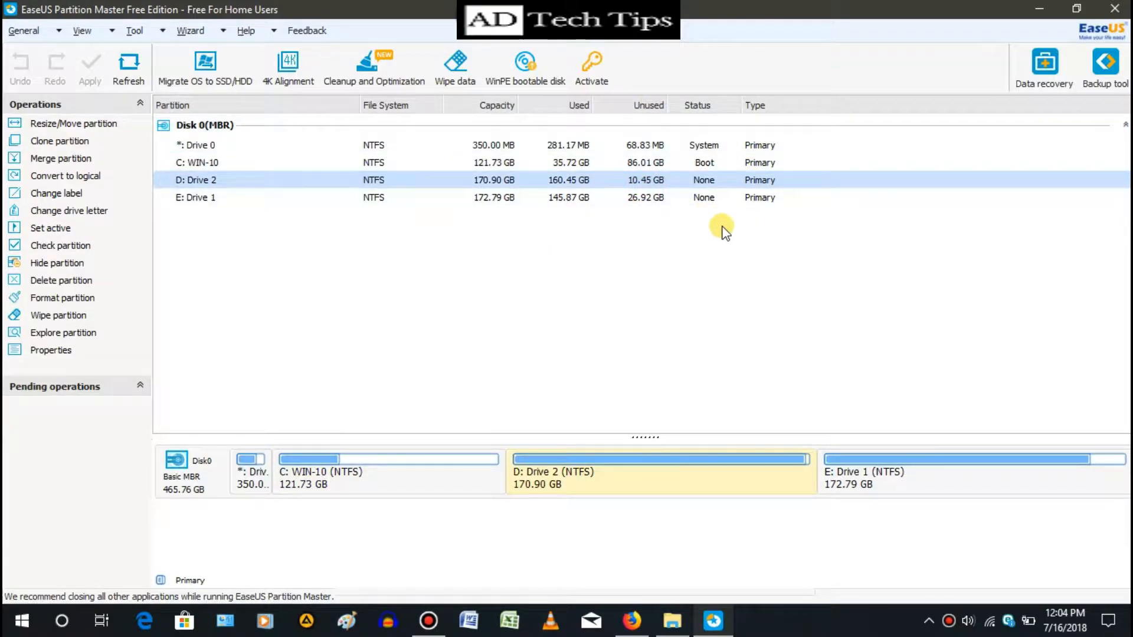
click(366, 484)
right_click(366, 485)
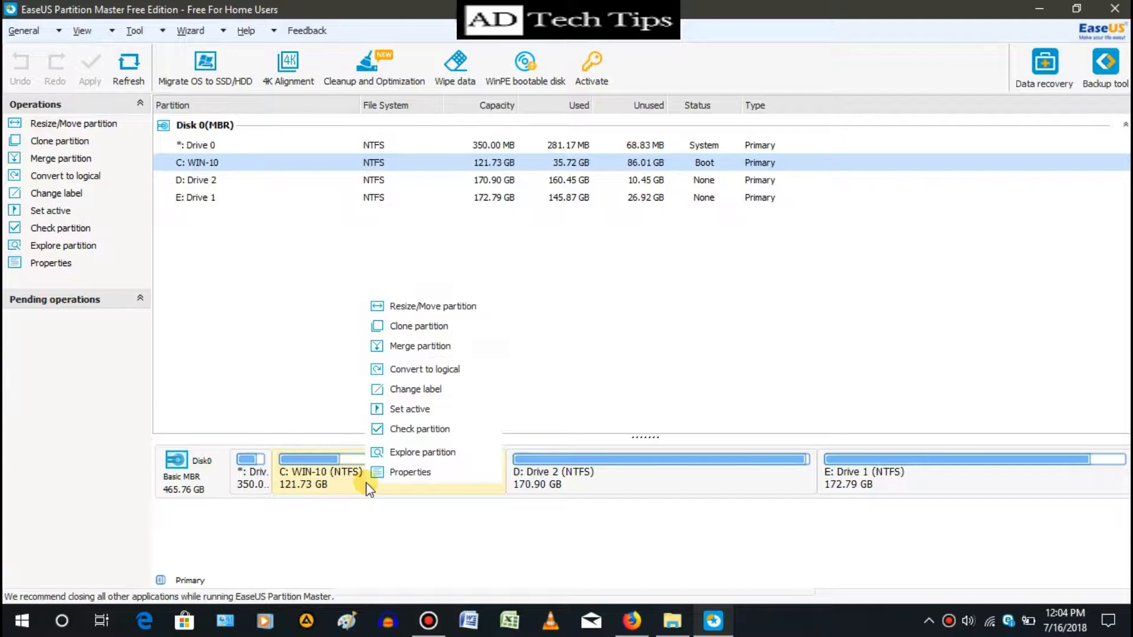
click(420, 307)
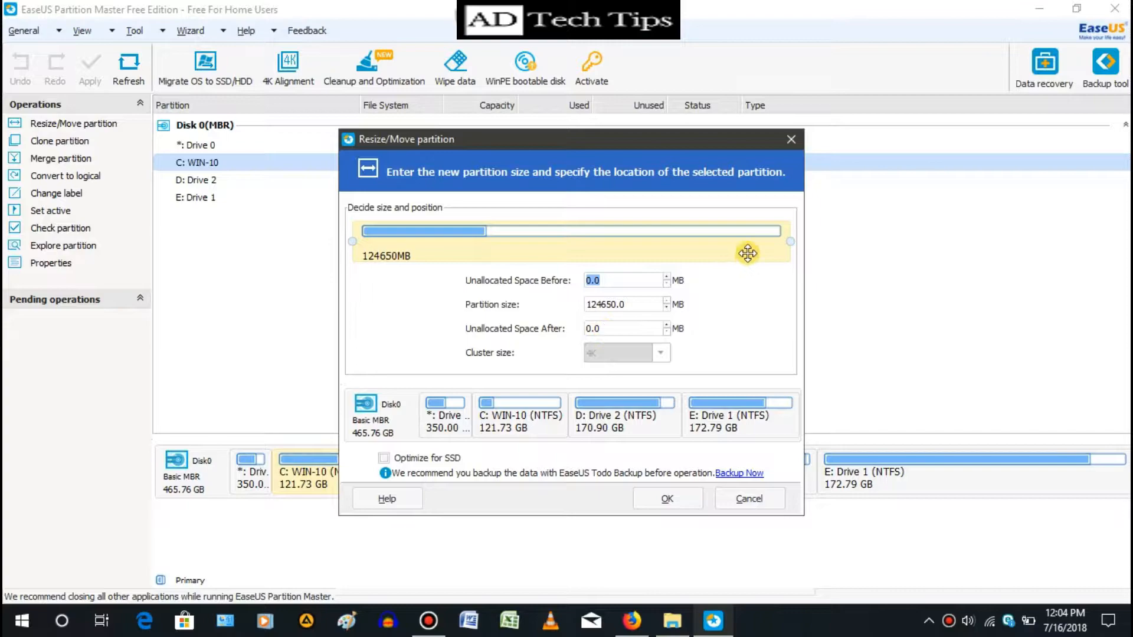
drag(789, 243, 708, 243)
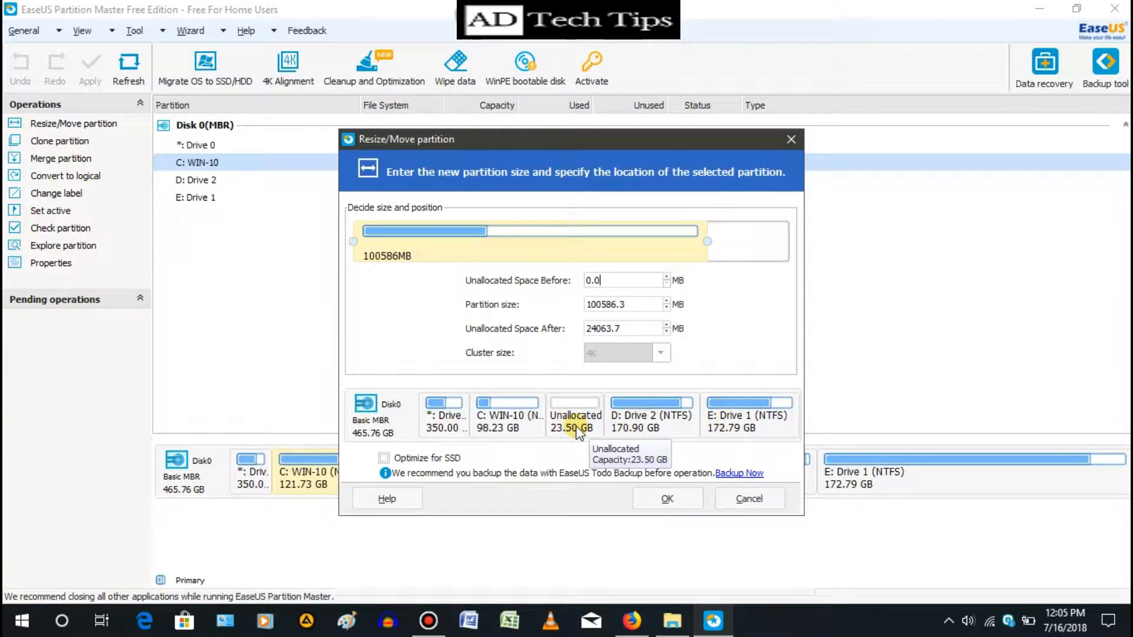
click(652, 501)
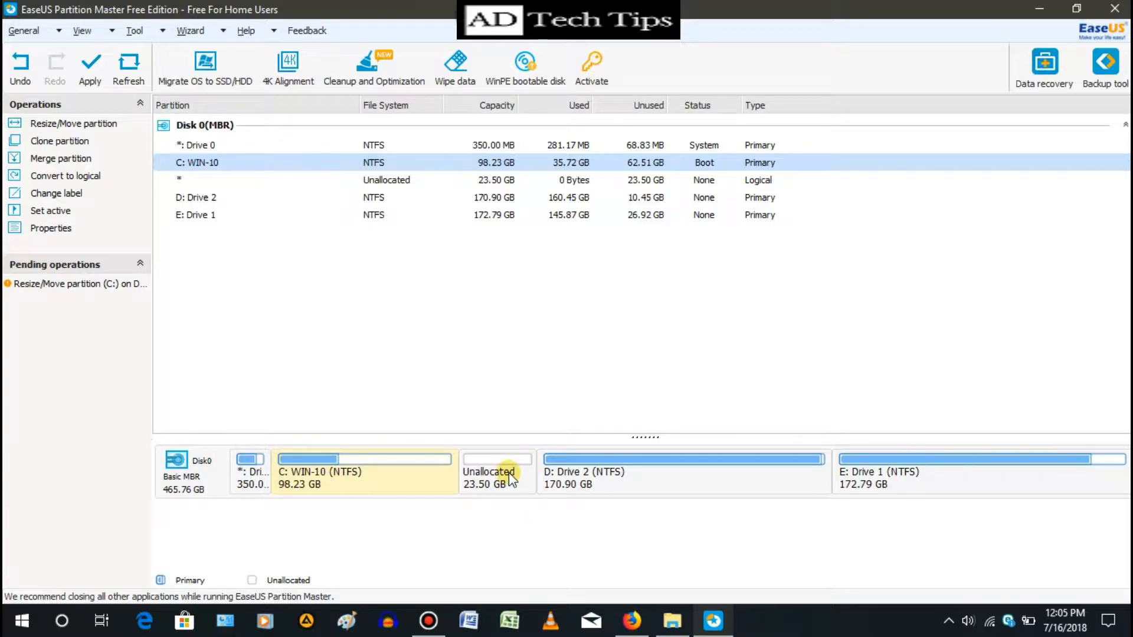
- Extend D: Drive 2 to the left into the unallocated space, making it about 199061 MB, and confirm
click(498, 492)
click(361, 481)
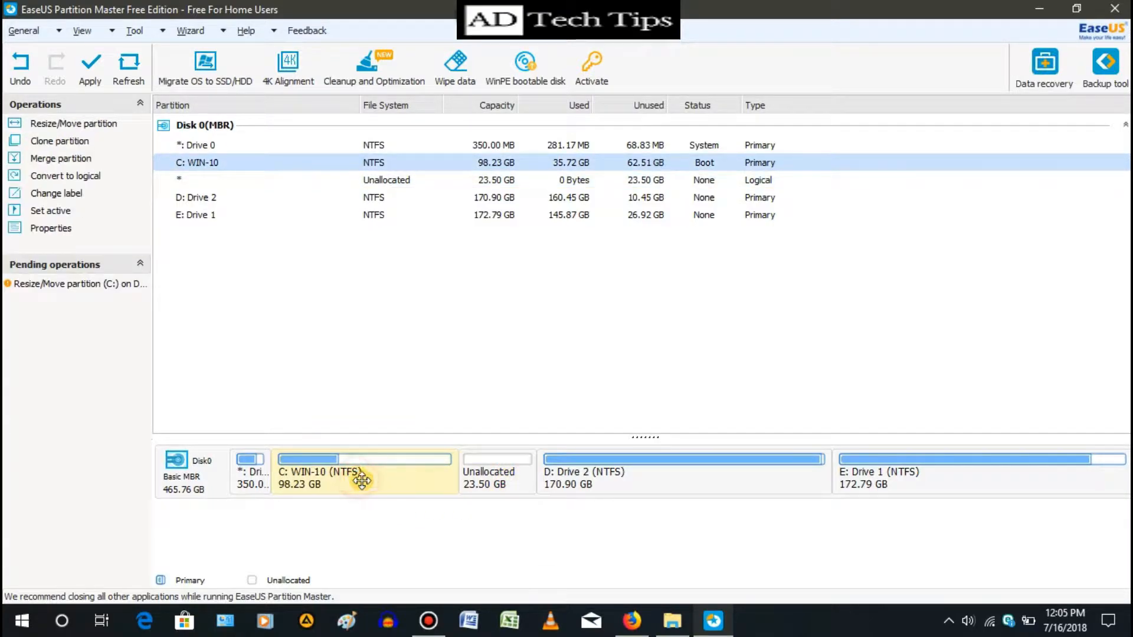
click(512, 479)
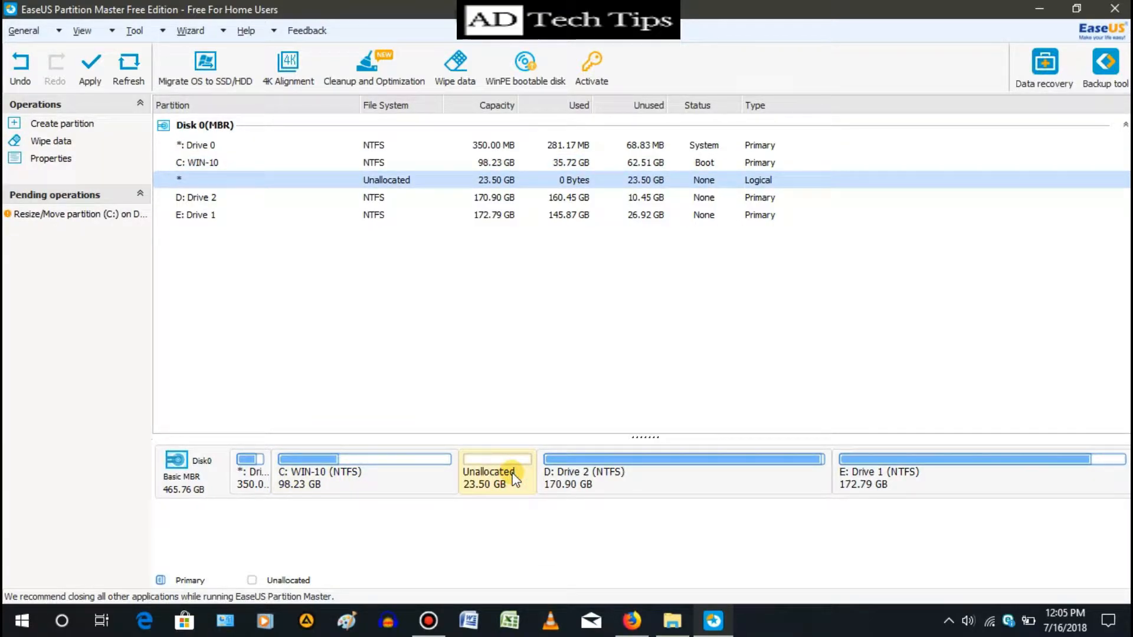
right_click(627, 198)
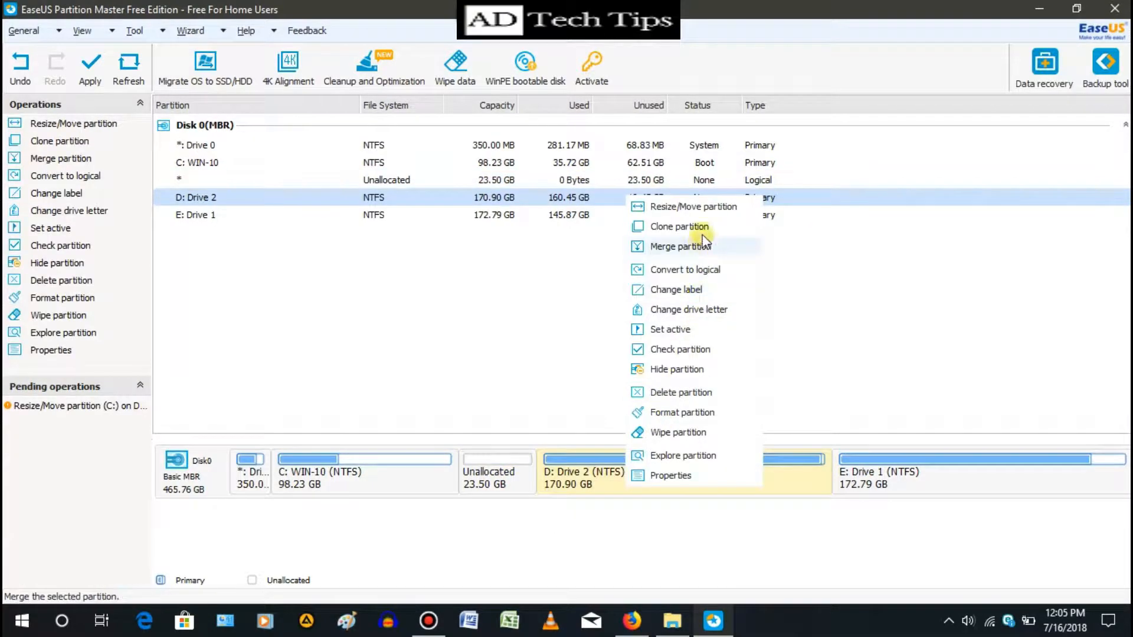
click(690, 208)
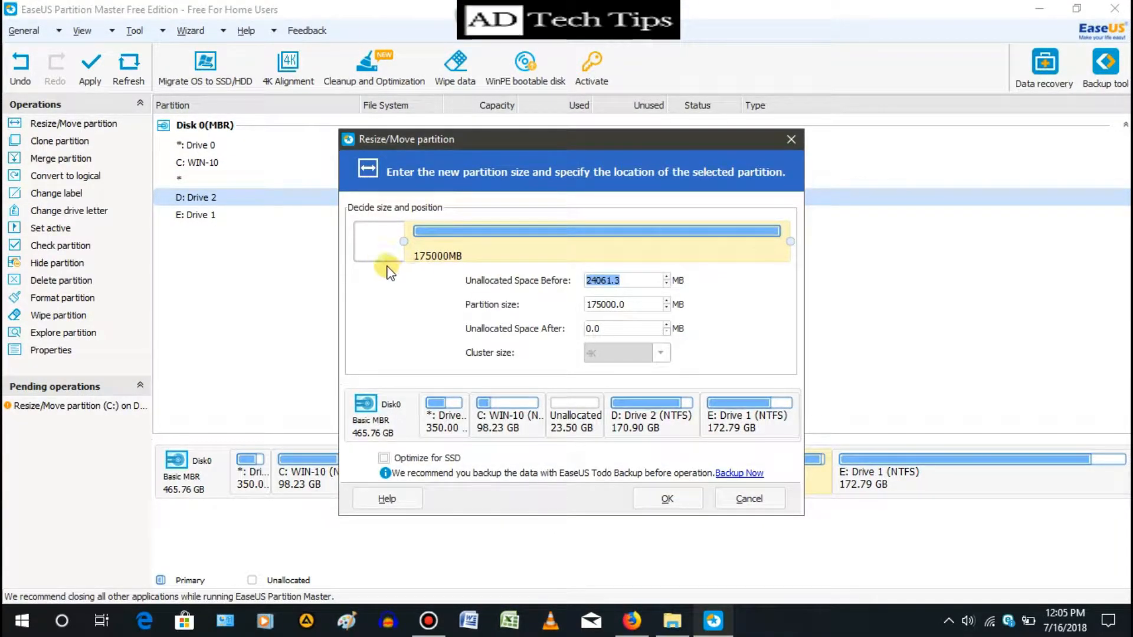
drag(404, 237, 330, 238)
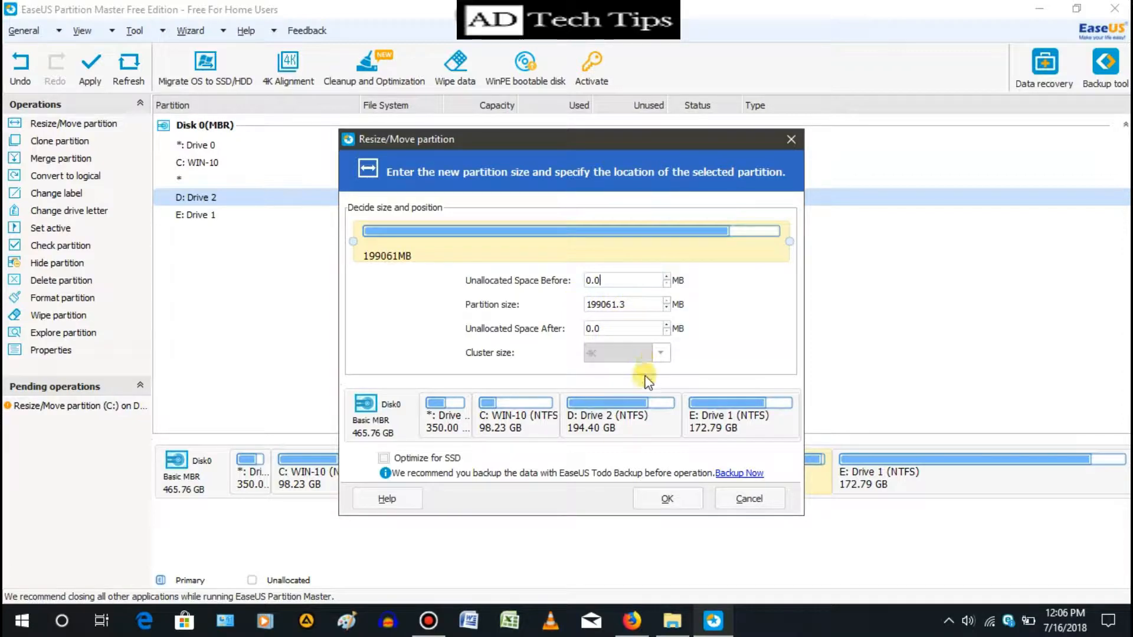
click(672, 499)
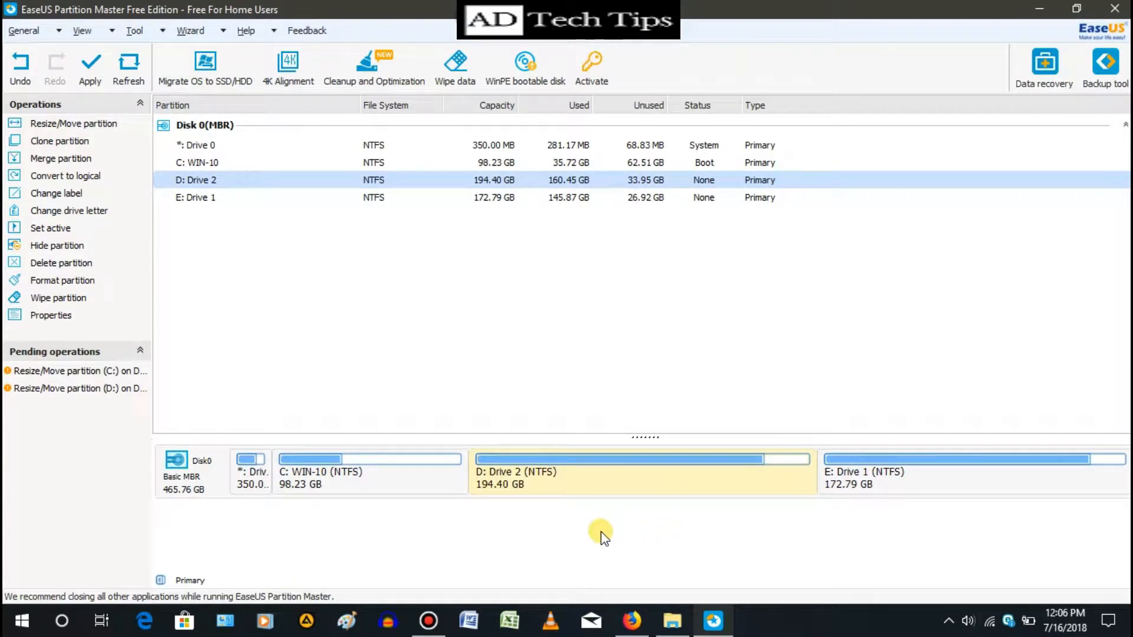
- Open File Explorer to examine the drives under This PC, refresh the view, and close it
mouse_move(672, 621)
click(678, 531)
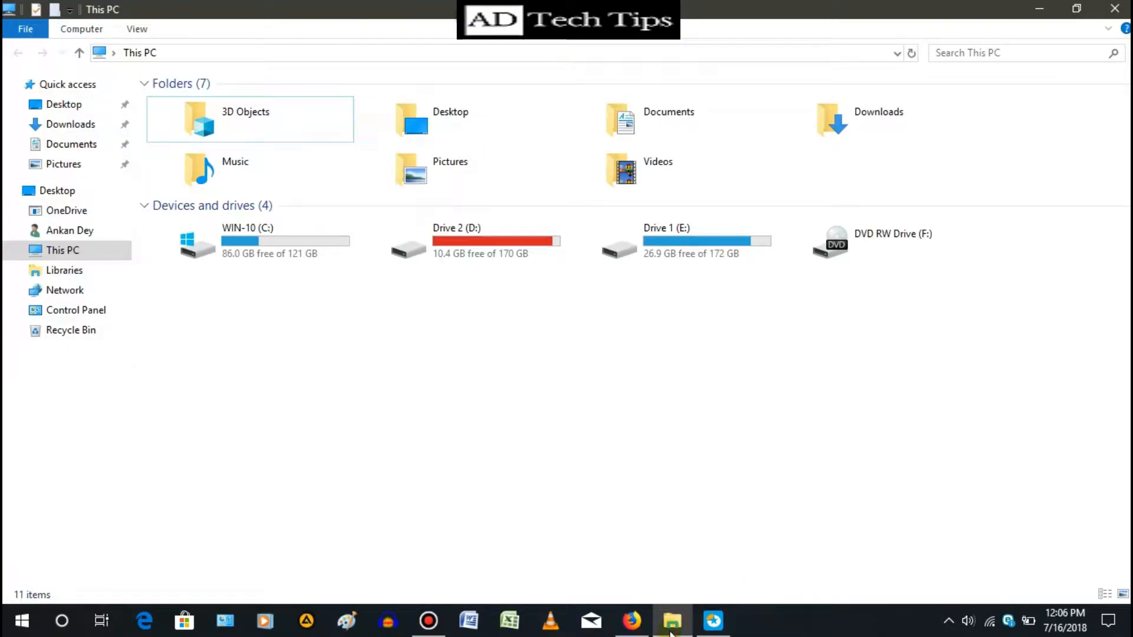
right_click(504, 346)
click(531, 412)
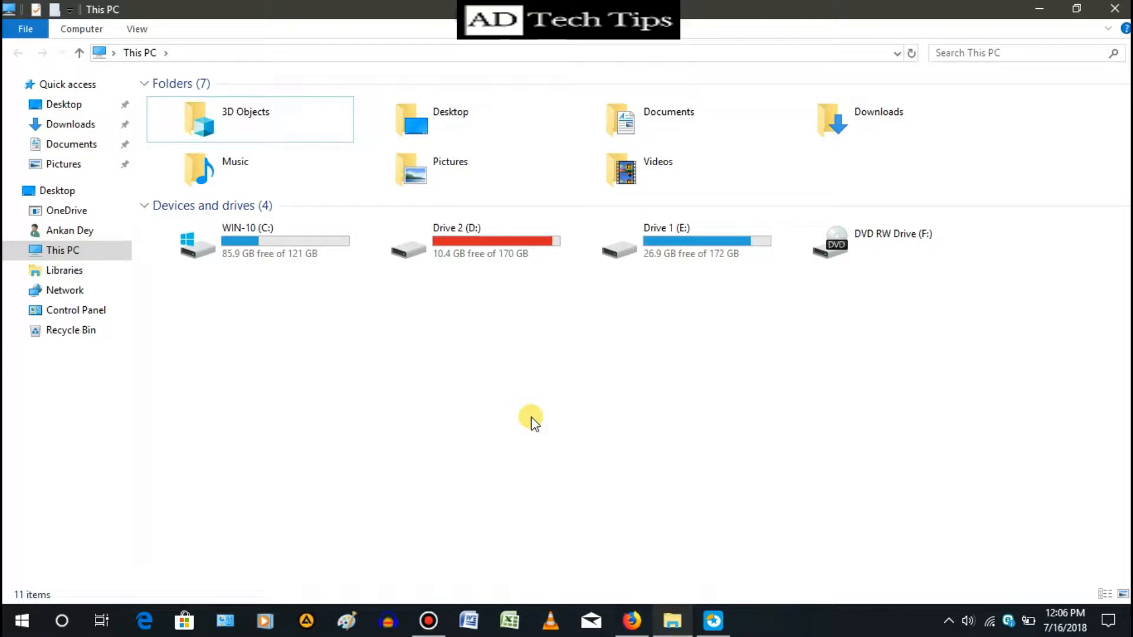
click(1114, 8)
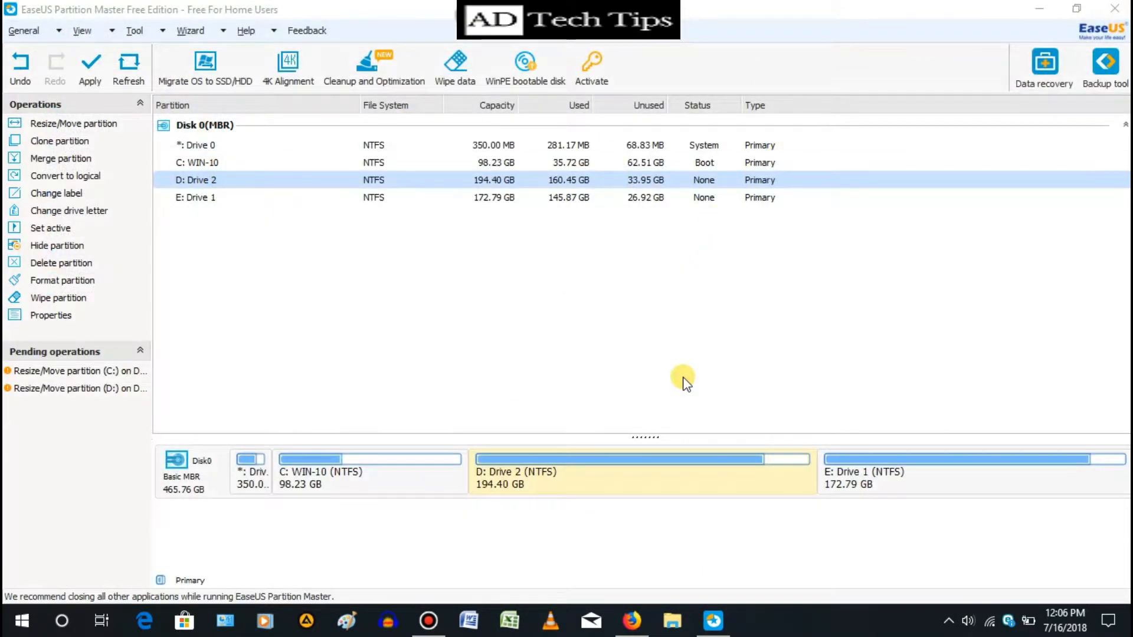
key(super+e)
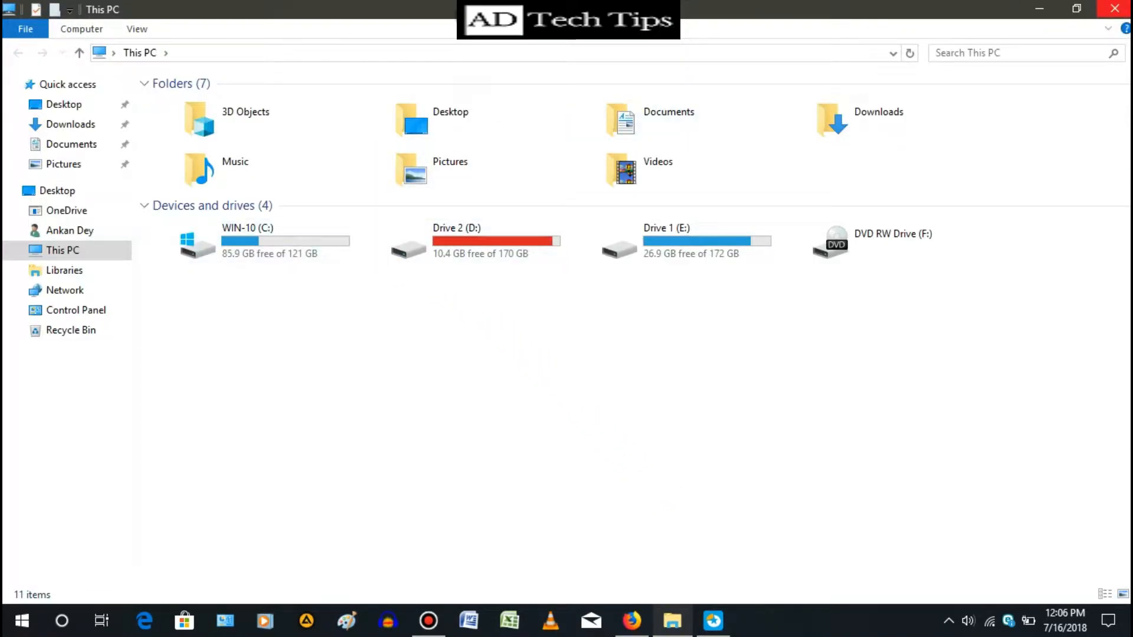
click(1115, 8)
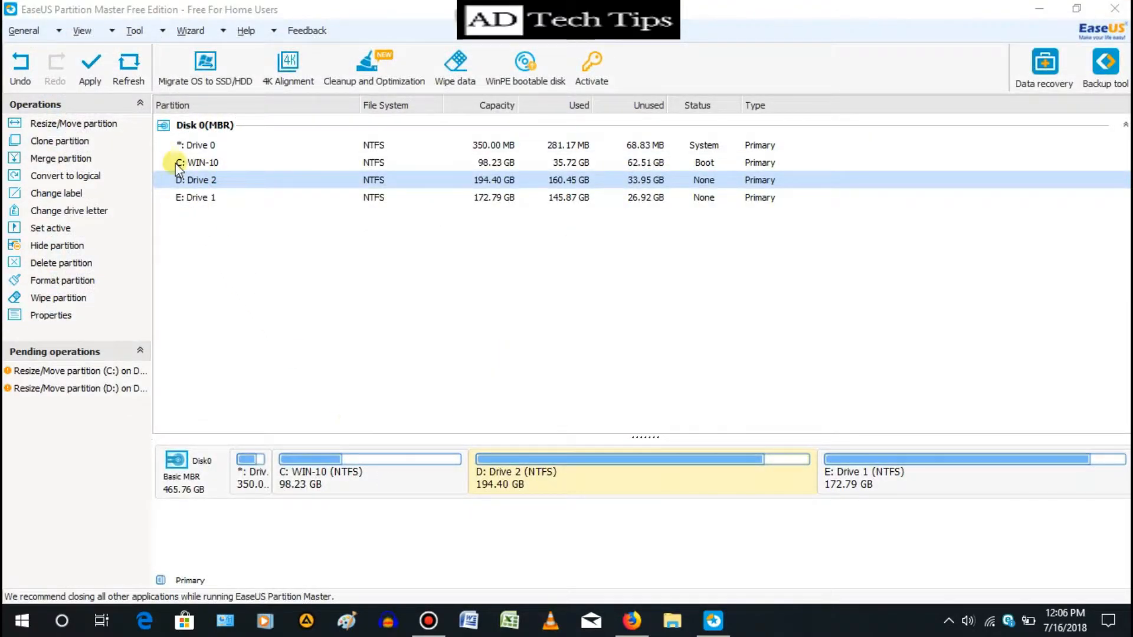
- Apply the two pending resize operations and confirm applying them now
click(92, 63)
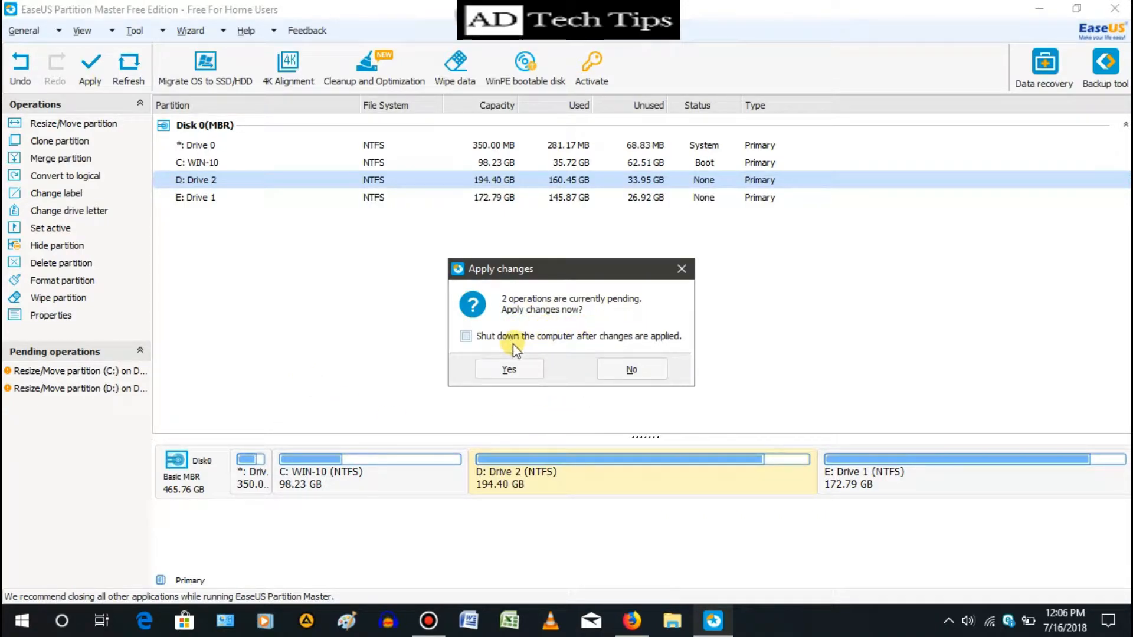
click(507, 370)
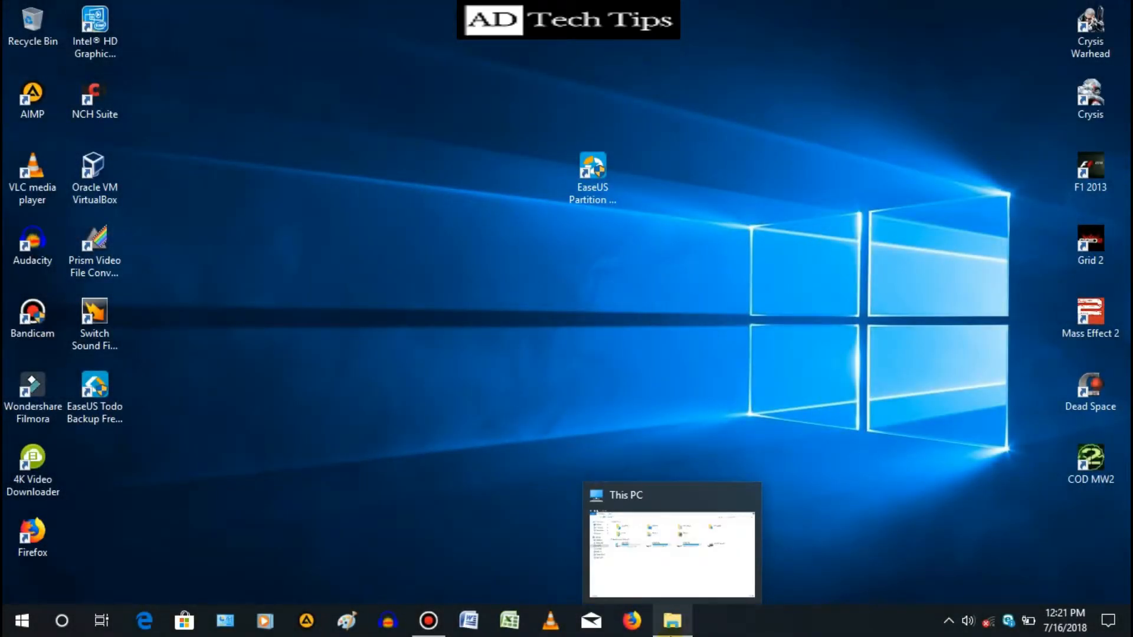
- Open File Explorer to examine the new drive sizes under This PC, then minimize it
click(672, 621)
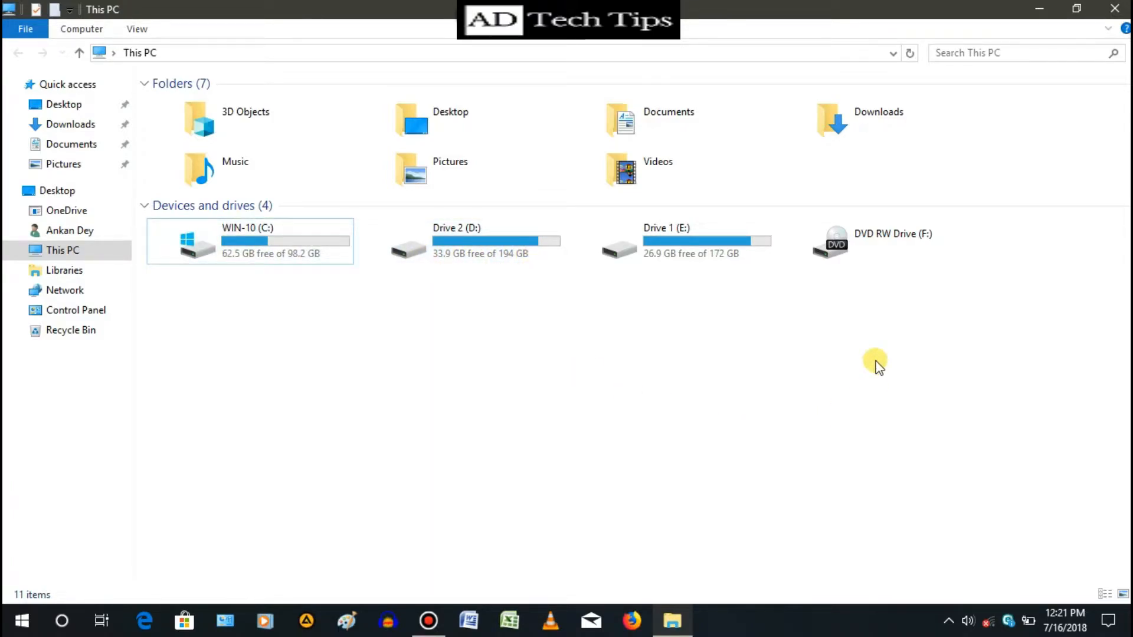
click(1039, 9)
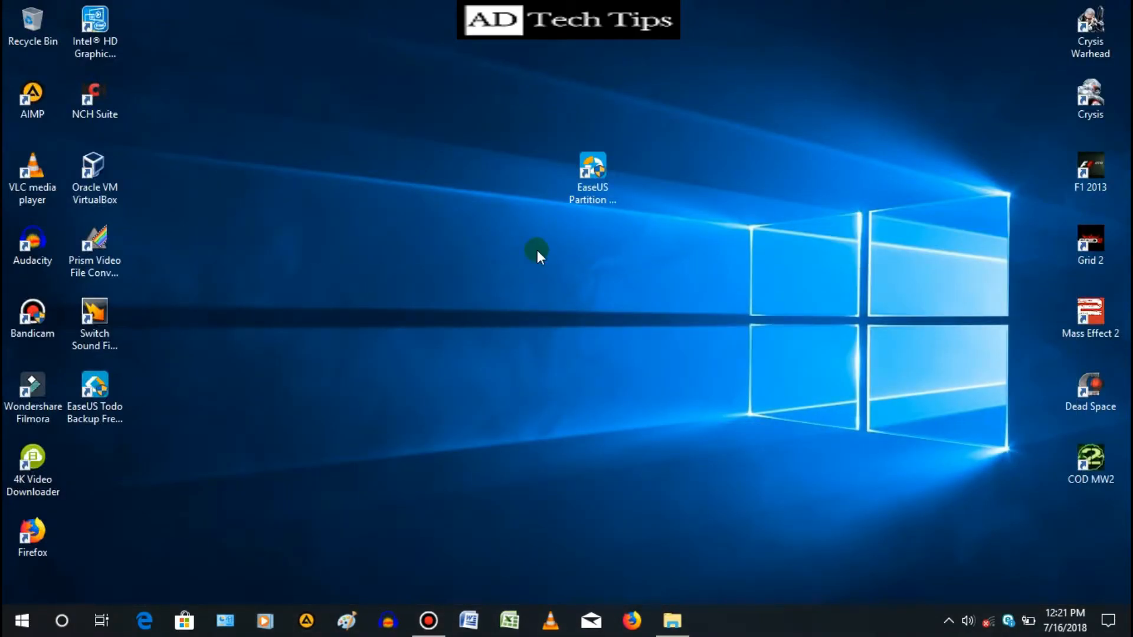